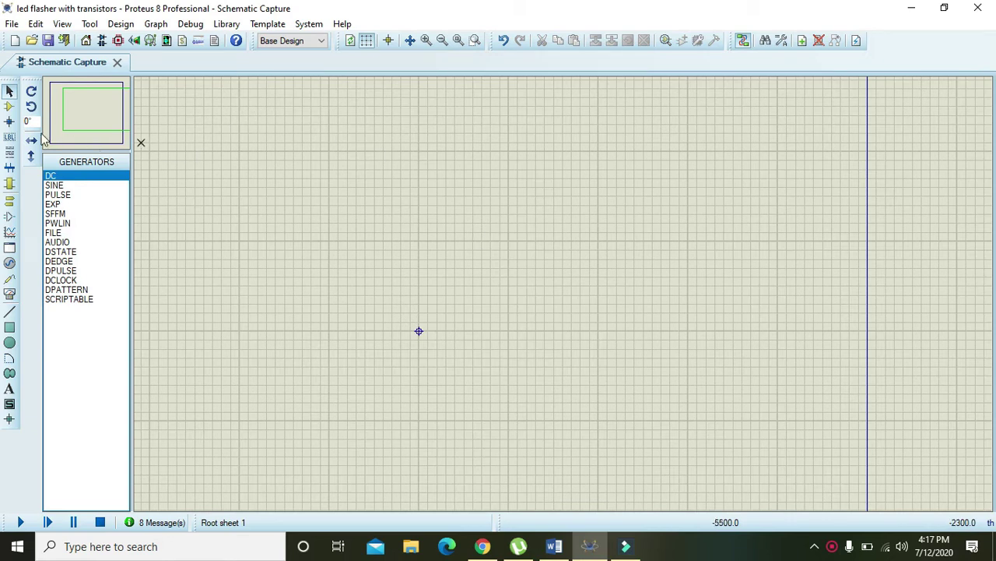
- Search the device library for bc547 and pick the BC547 transistor from the BIPOLAR library
click(5, 108)
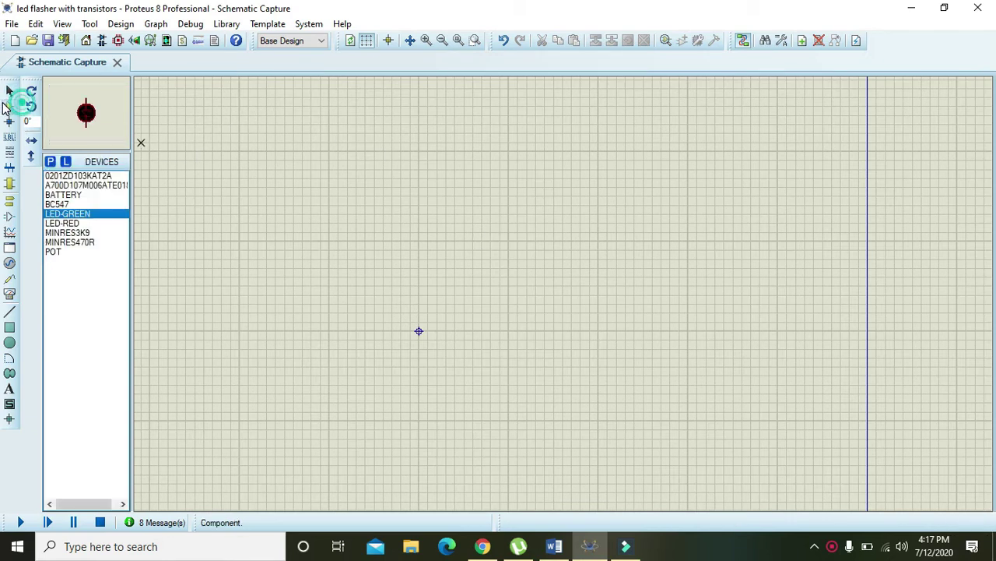
click(52, 162)
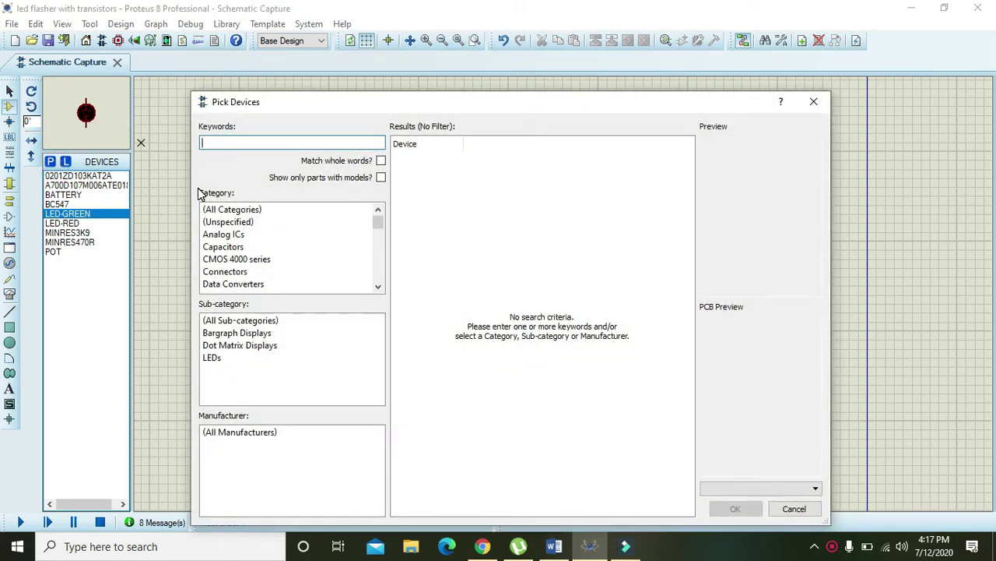
text(bc547)
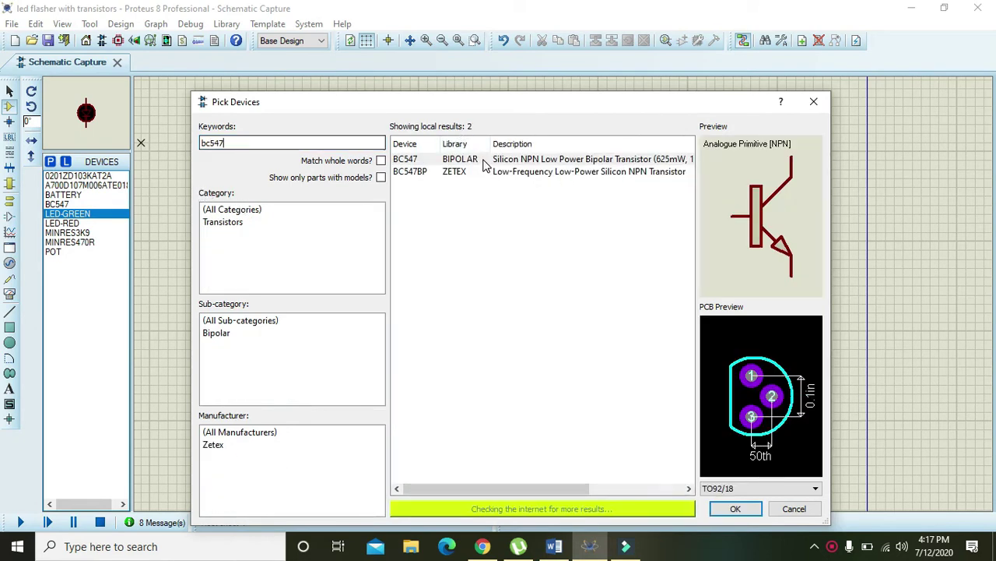
click(485, 160)
click(749, 510)
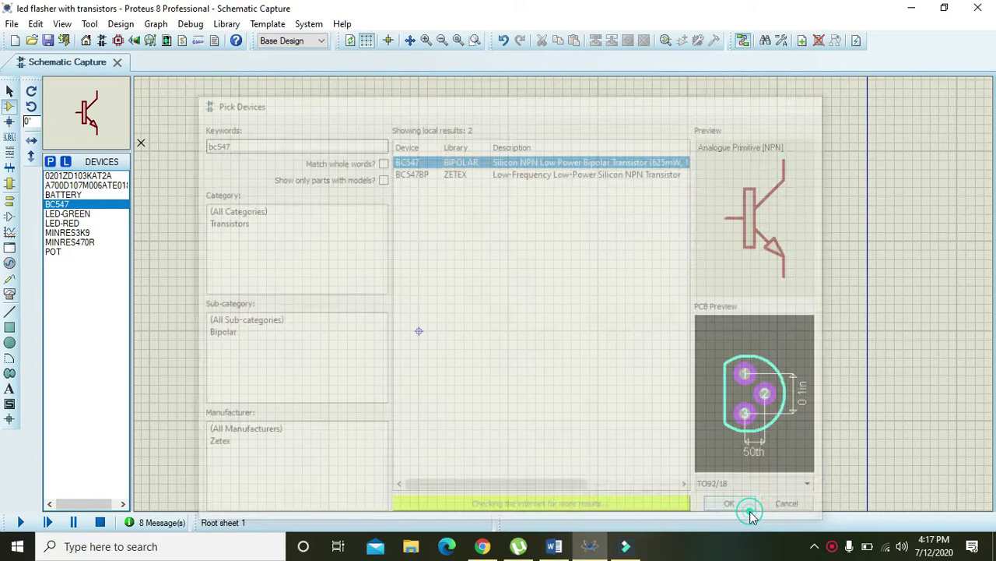
- Place two BC547 transistors side by side on the schematic, spaced well apart
click(398, 331)
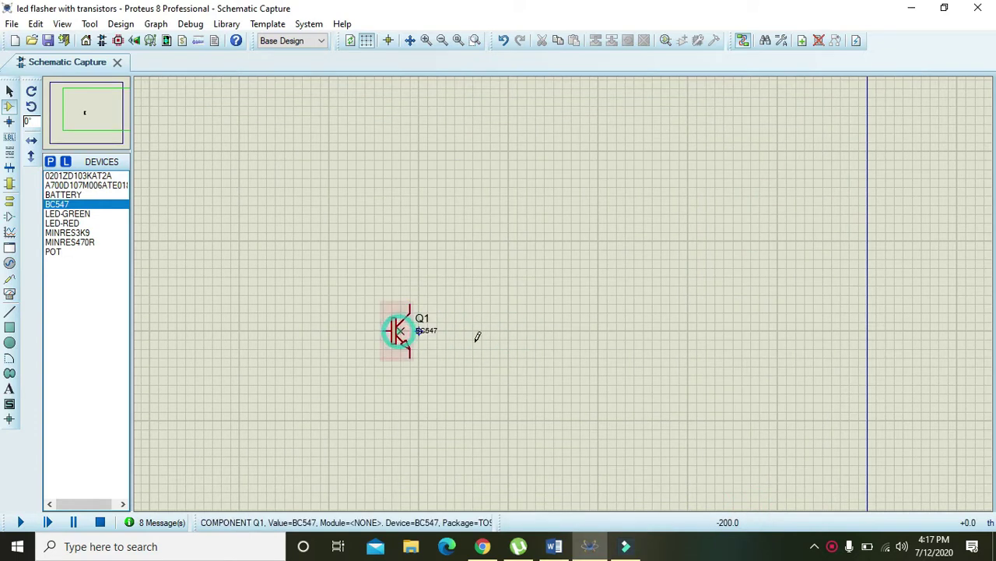
click(662, 316)
click(634, 328)
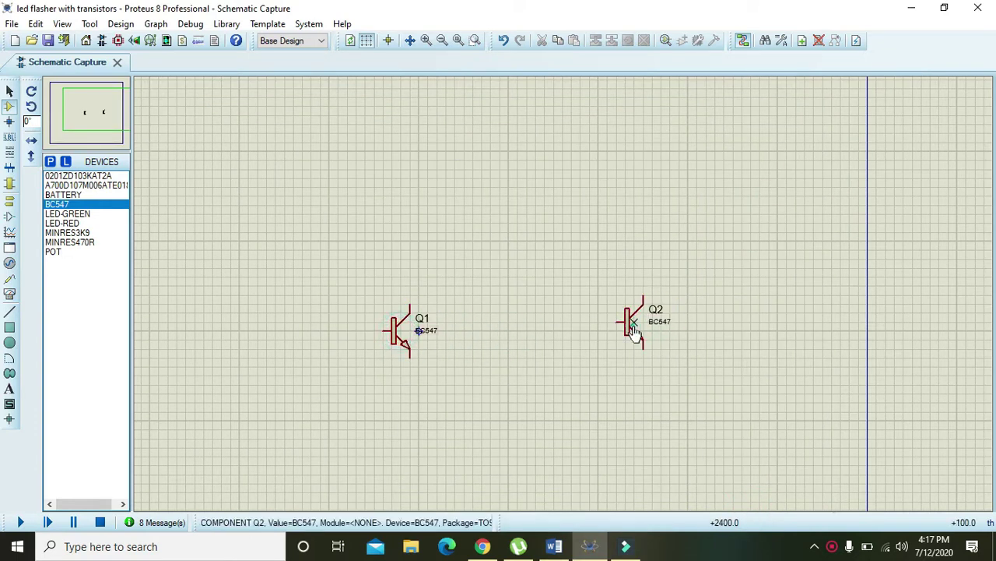
- Mirror transistor Q1 horizontally so its base points toward Q2
right_click(398, 333)
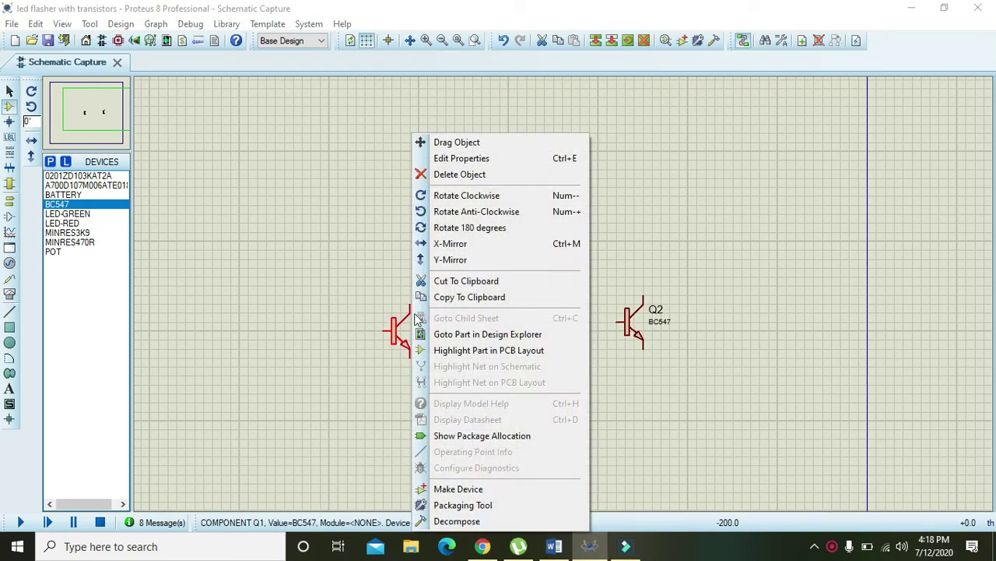
click(475, 250)
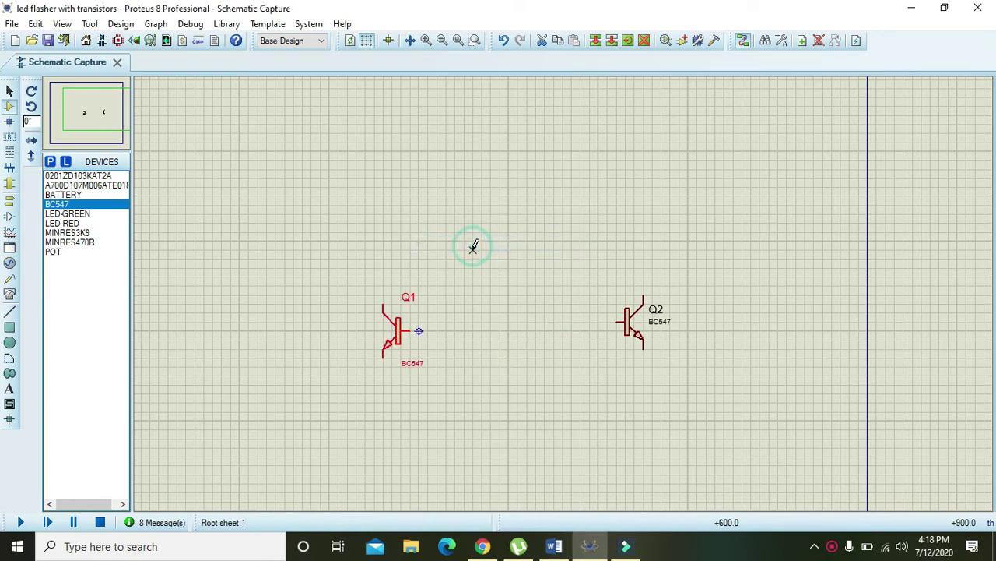
click(439, 320)
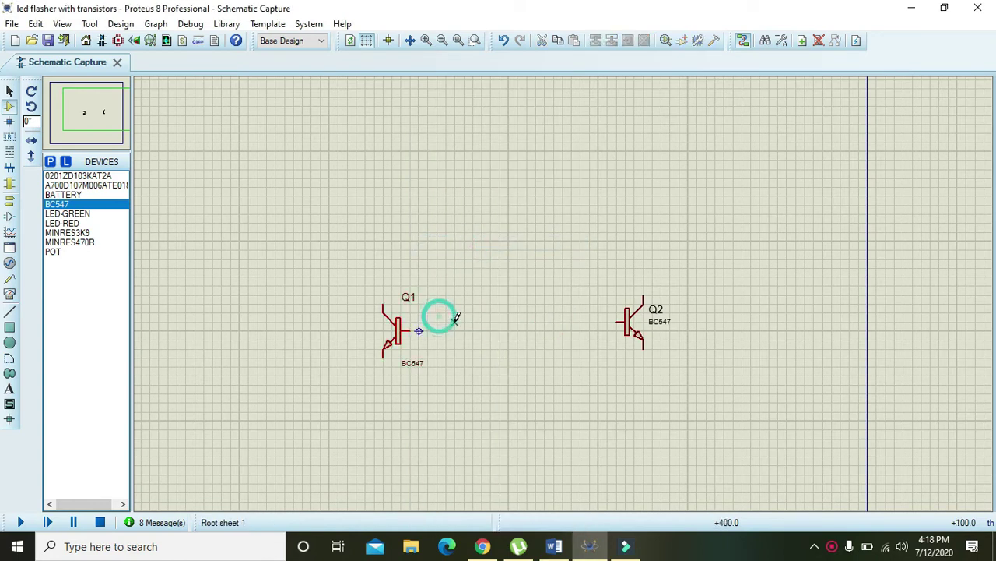
- Wire the emitters of Q1 and Q2 together below the transistors and connect a GROUND terminal to the middle of that wire
click(383, 356)
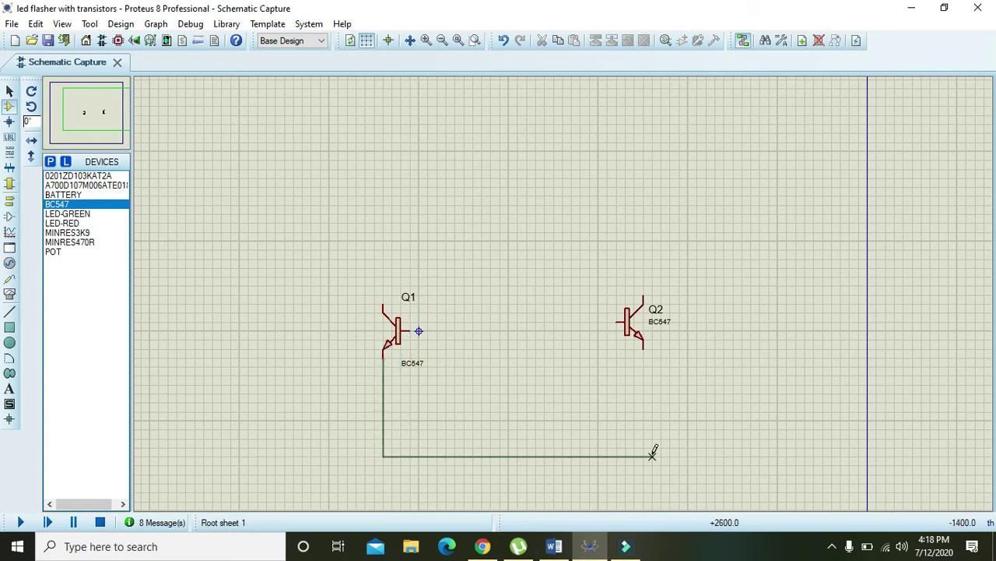
click(643, 347)
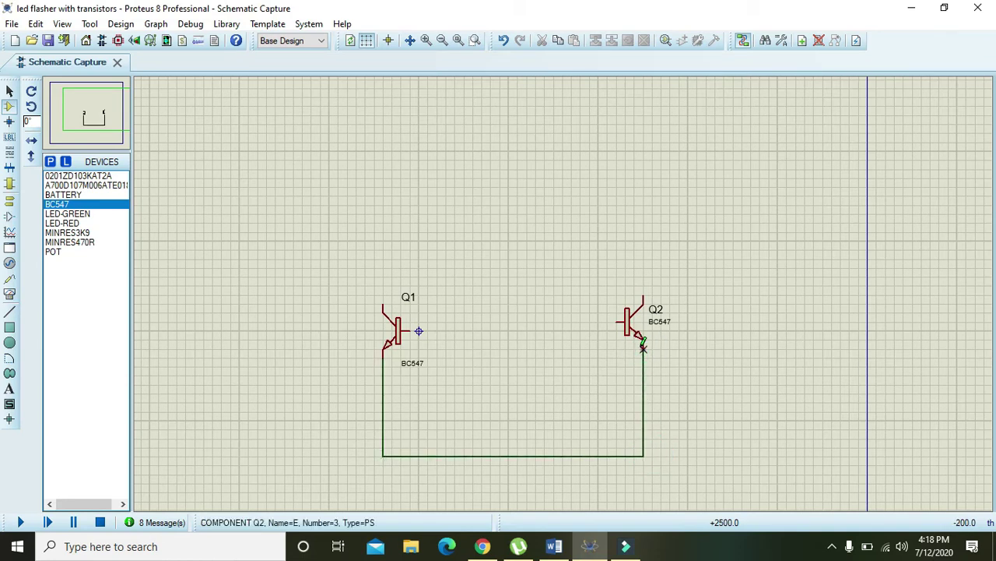
click(14, 201)
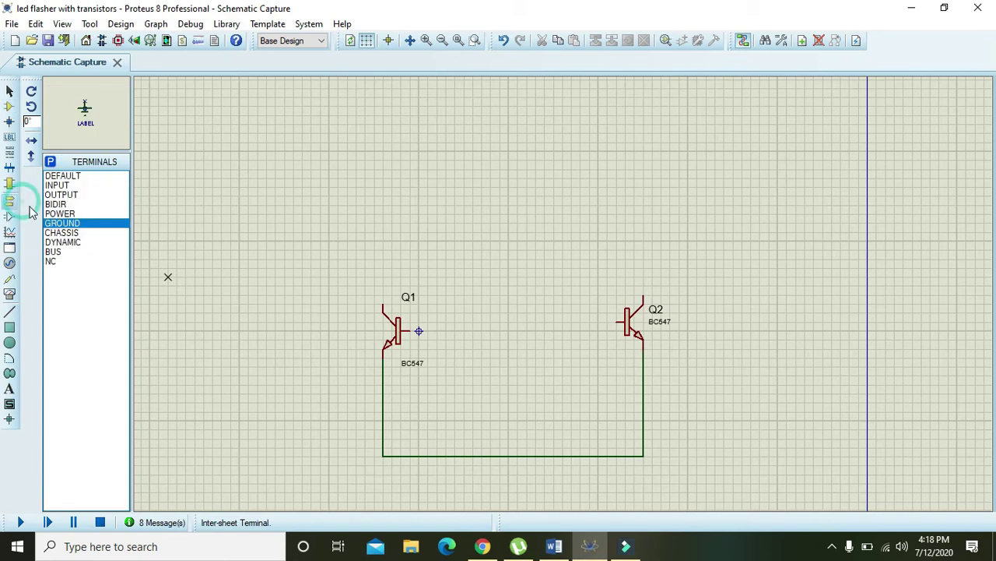
click(517, 493)
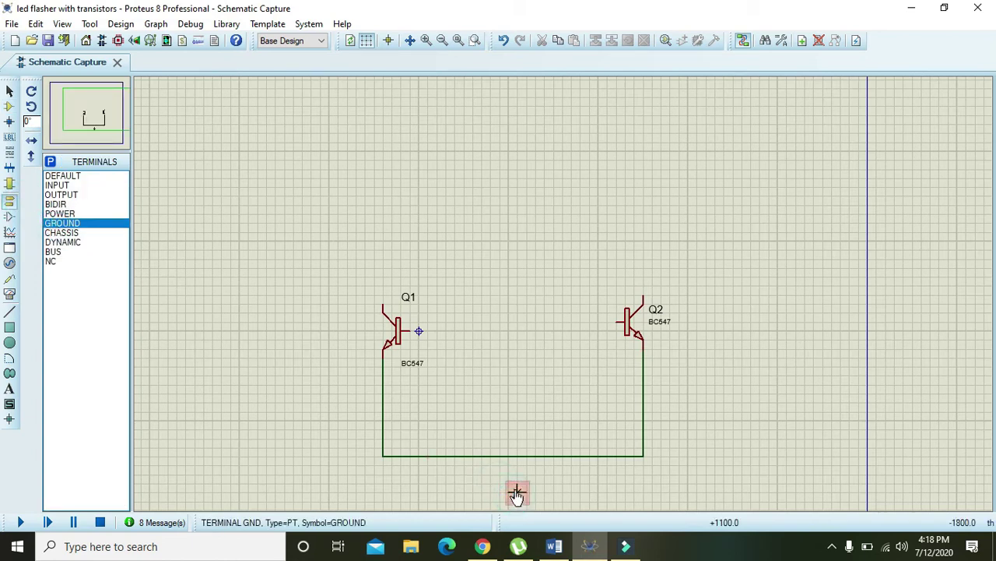
click(517, 483)
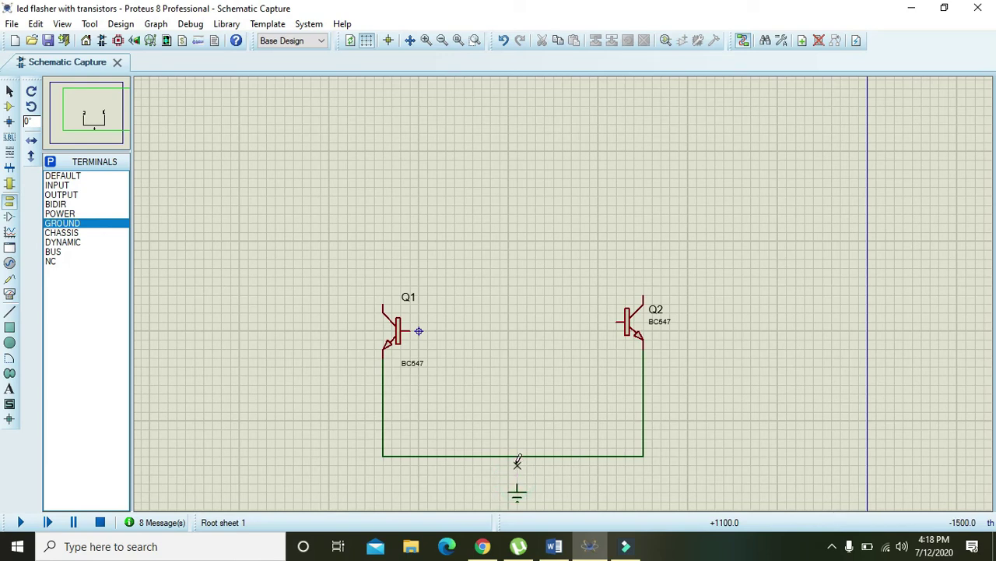
click(517, 455)
- Search the device library for 330R, filter by 0.6W Metal Film and pick the MINRES330R resistor
click(50, 161)
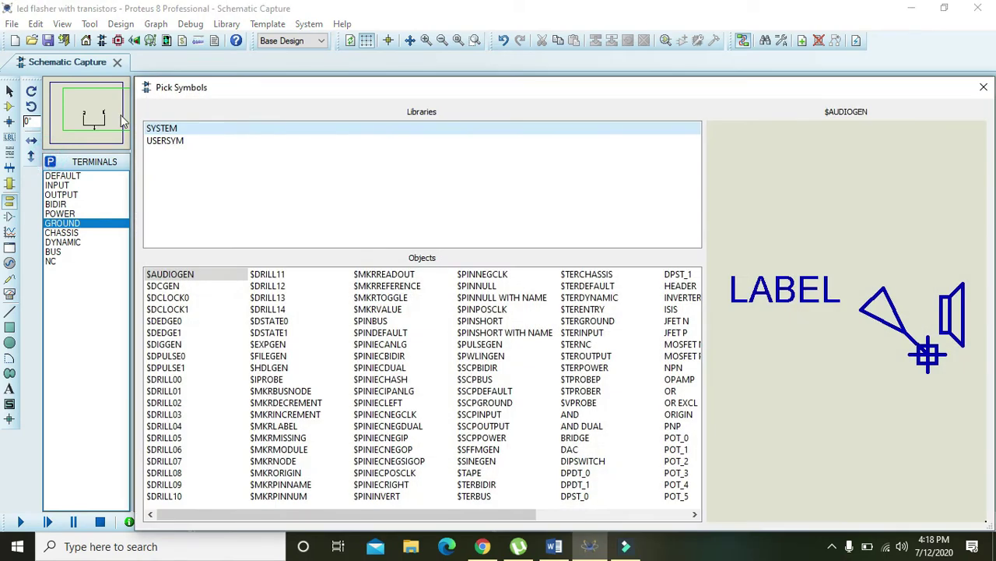
click(983, 88)
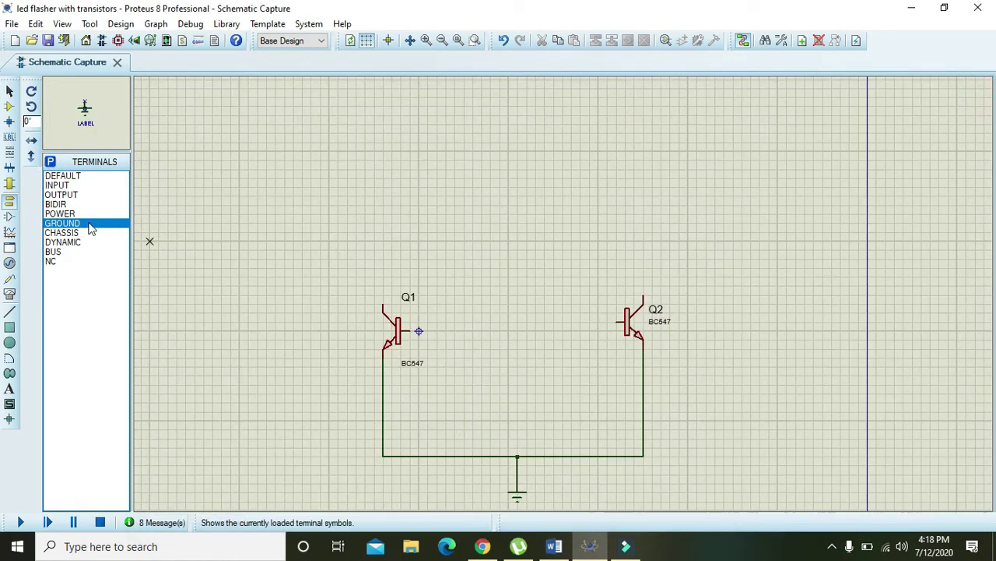
click(10, 106)
click(49, 162)
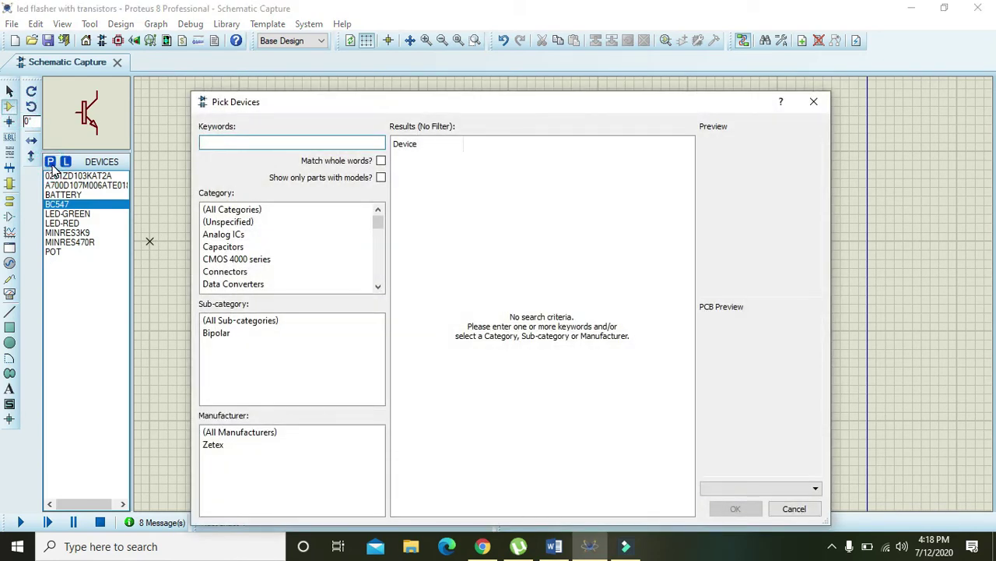
text(330R)
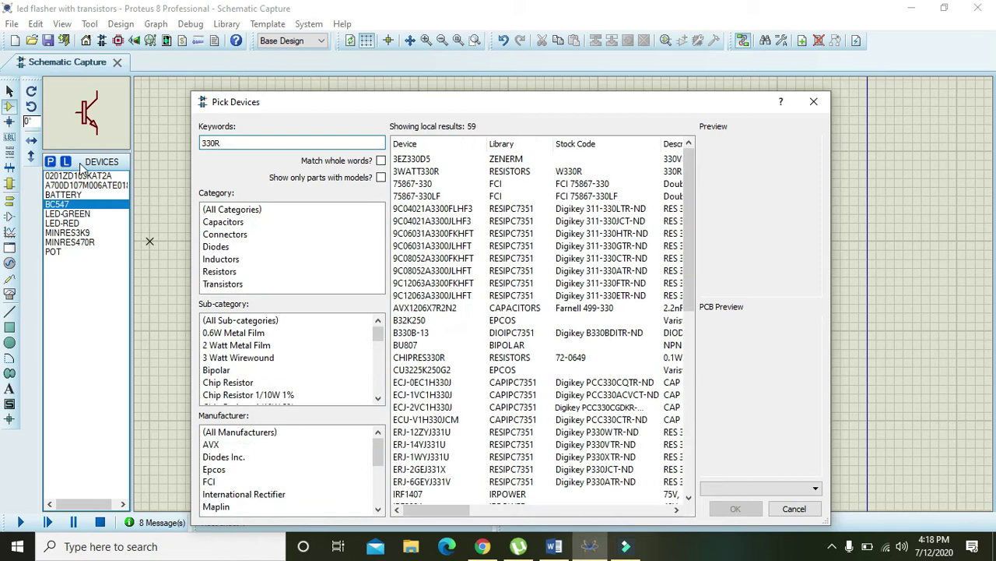
click(268, 332)
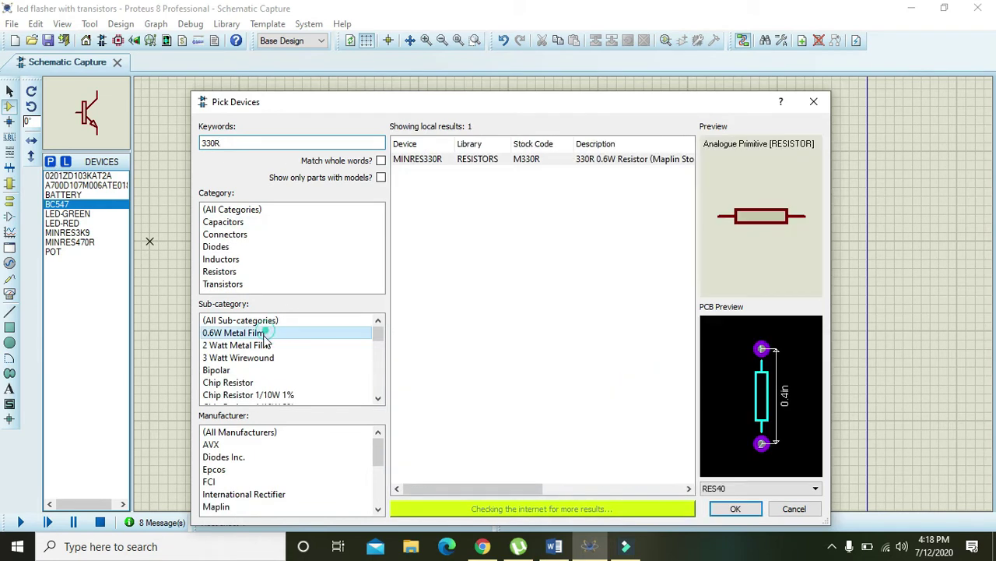
click(491, 159)
click(736, 507)
- Place two 330R resistors, one above Q1 and the other above and slightly outside Q2
click(494, 185)
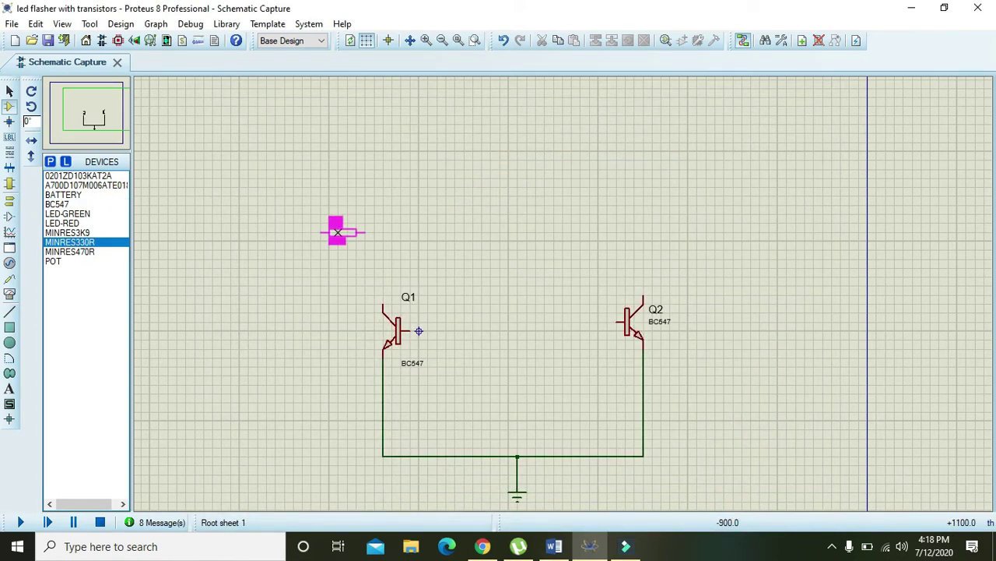
click(369, 232)
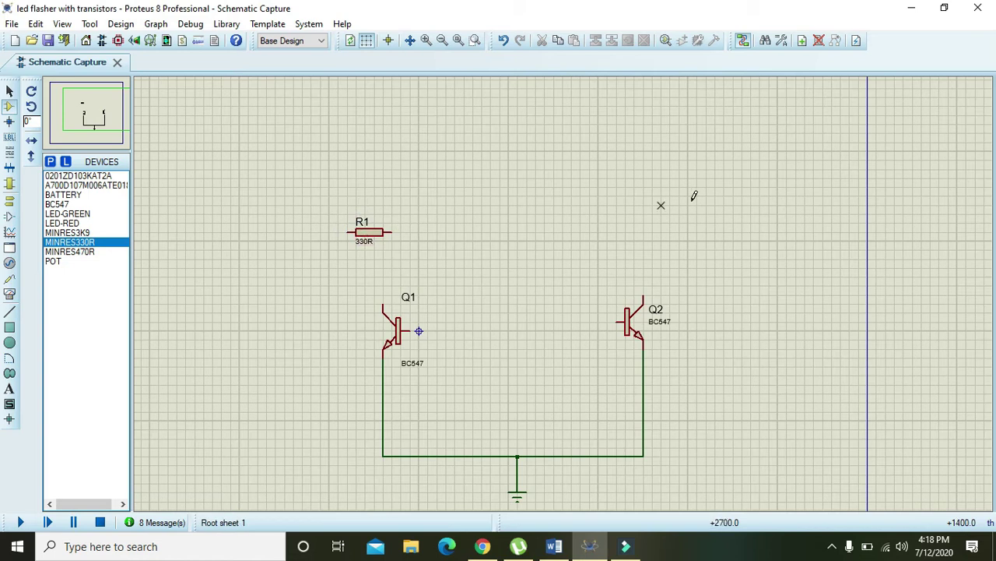
click(684, 225)
click(692, 234)
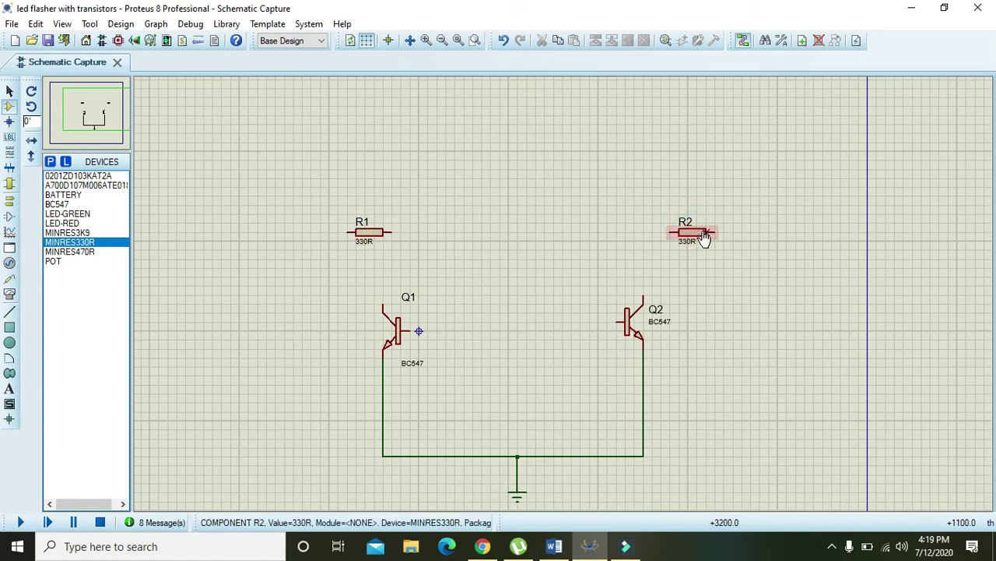
- Rotate resistors R2 and R1 clockwise so both stand vertically
right_click(700, 236)
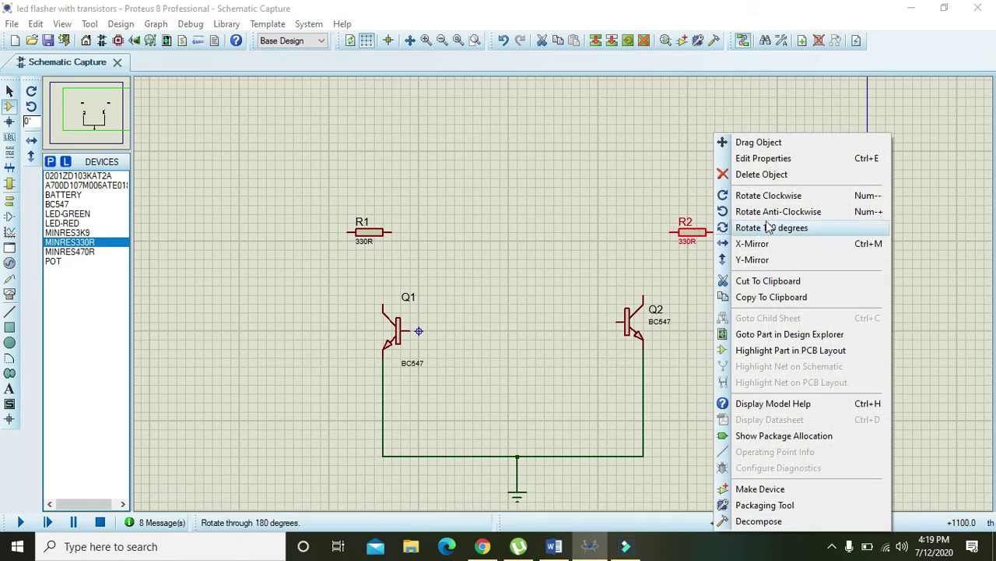
click(762, 196)
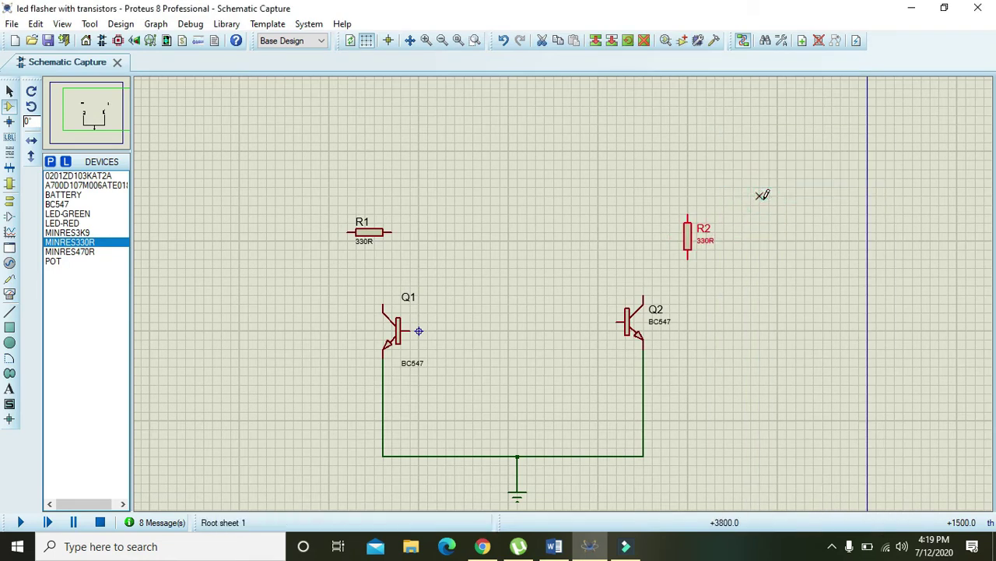
right_click(374, 236)
click(428, 195)
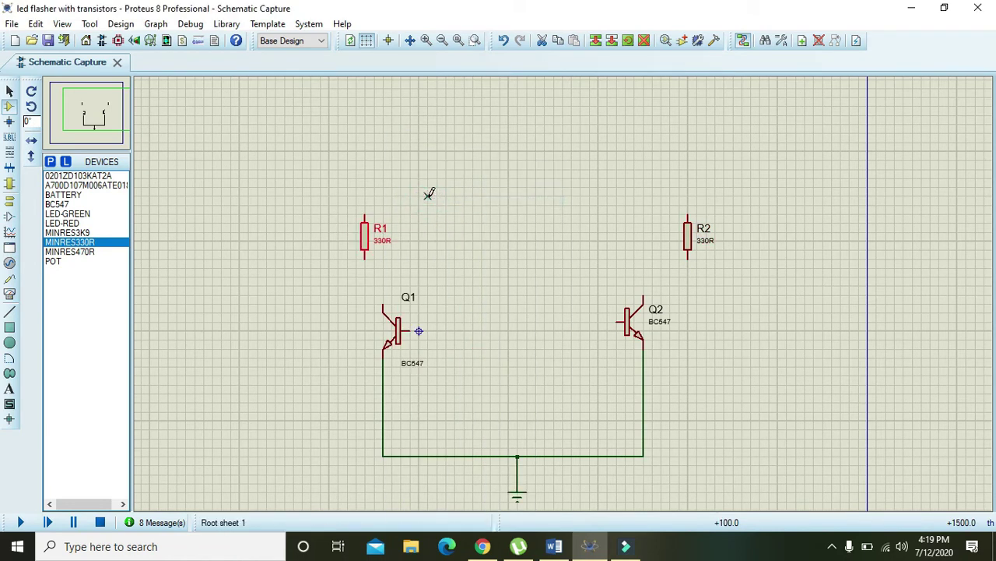
right_click(428, 195)
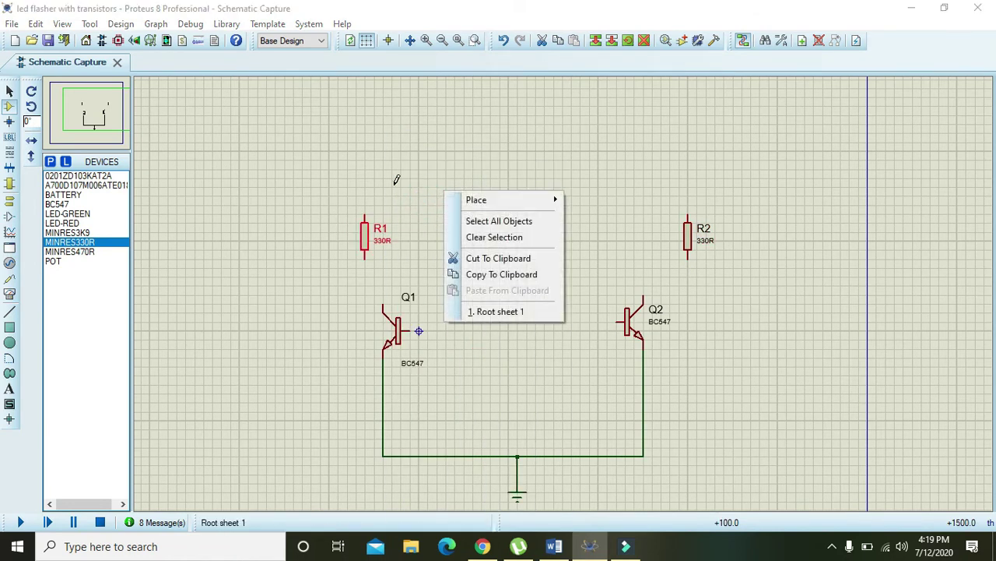
click(397, 180)
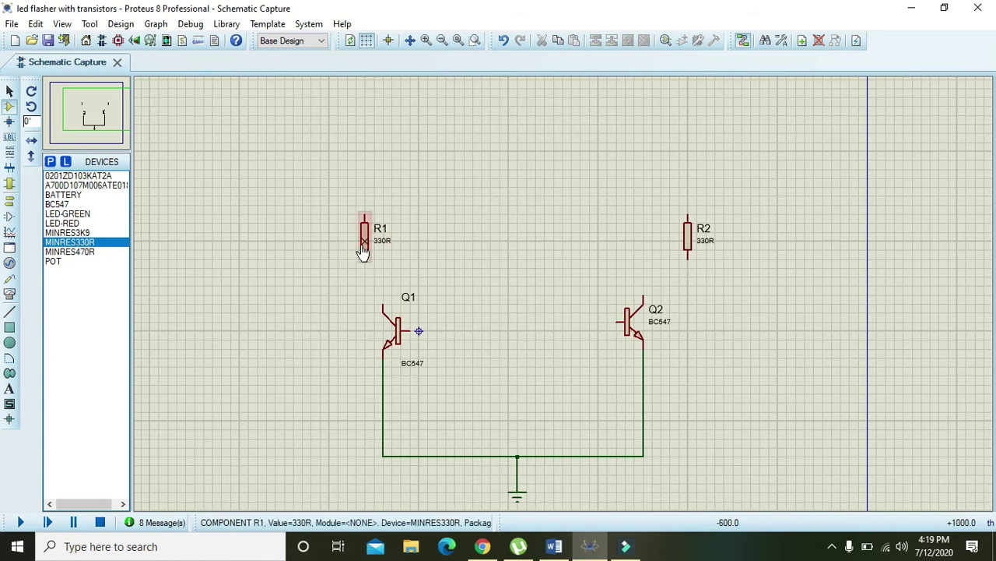
- Move resistors R1 and R2 higher above the transistors, keeping them level with each other
drag(363, 238, 363, 212)
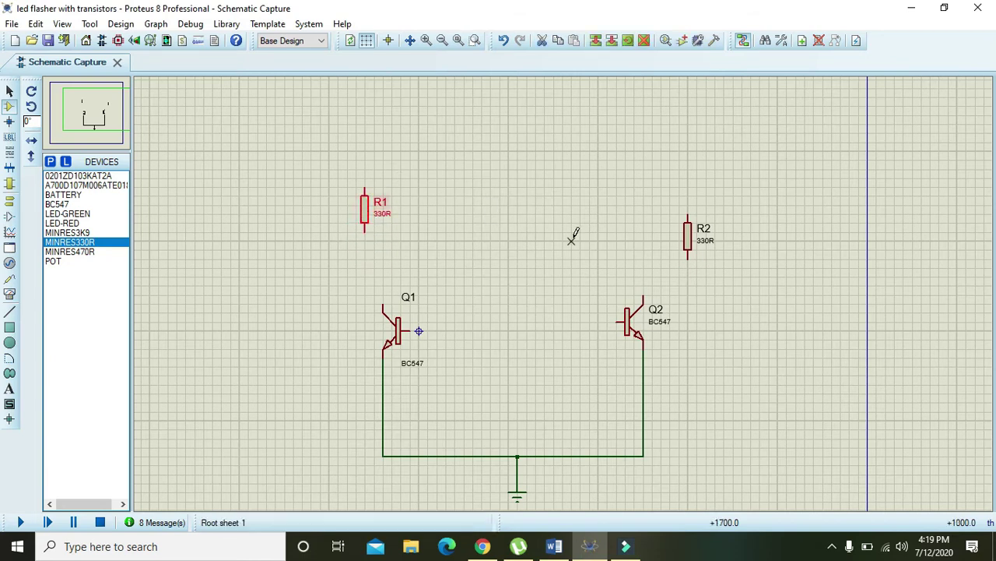
drag(688, 231, 687, 204)
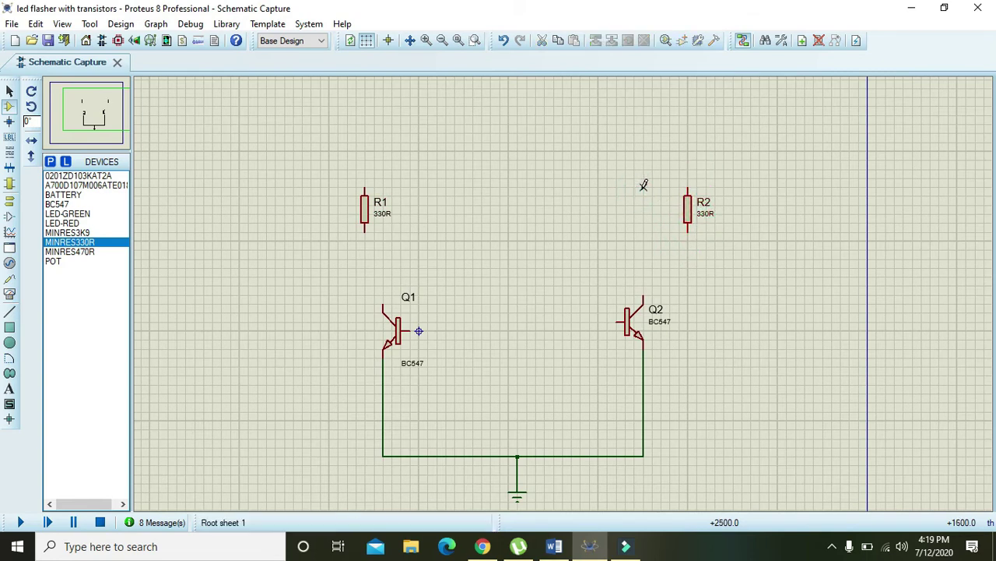
drag(338, 170, 759, 250)
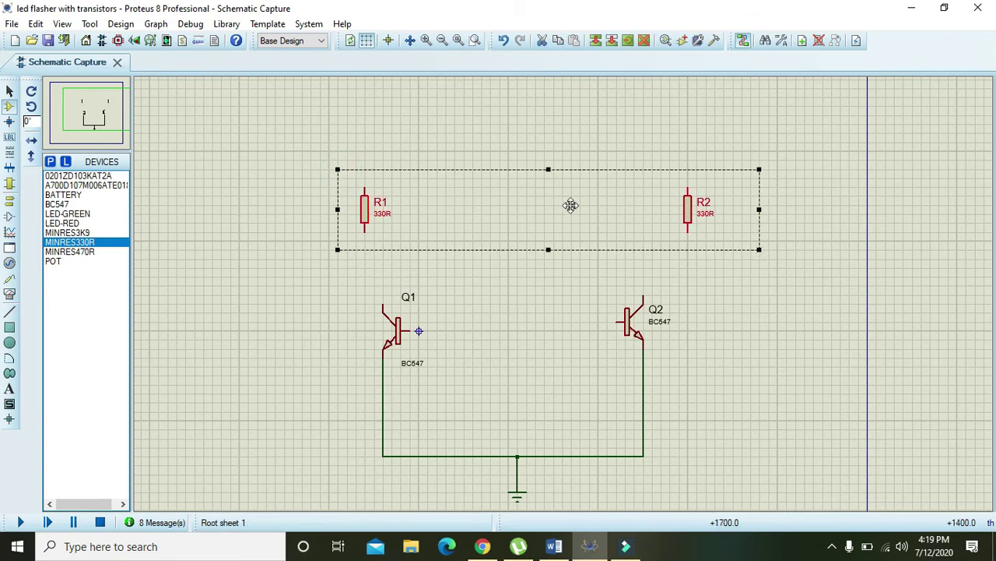
drag(570, 201, 568, 175)
click(580, 231)
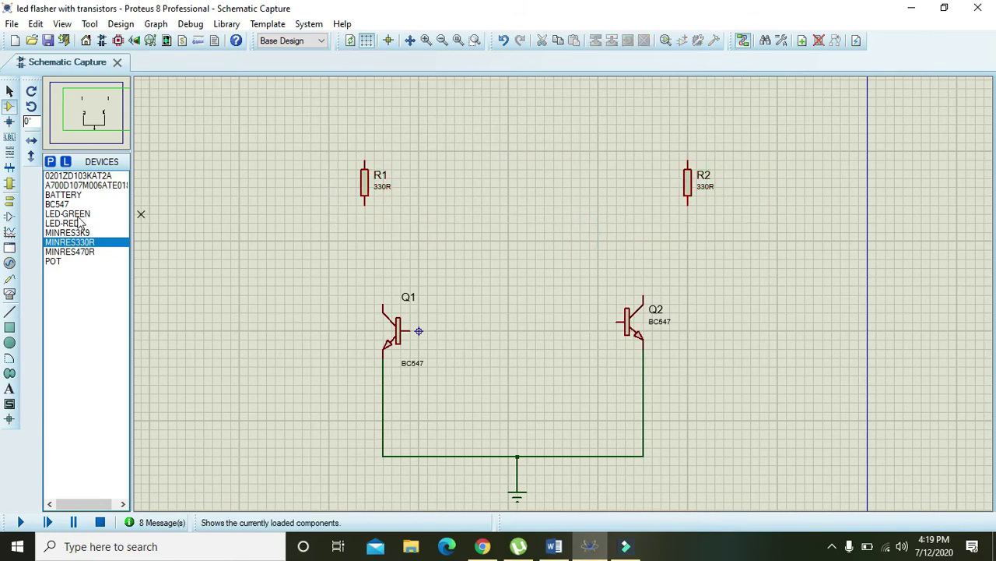
- Search the device library for green leds and pick the LED-GREEN device
click(50, 161)
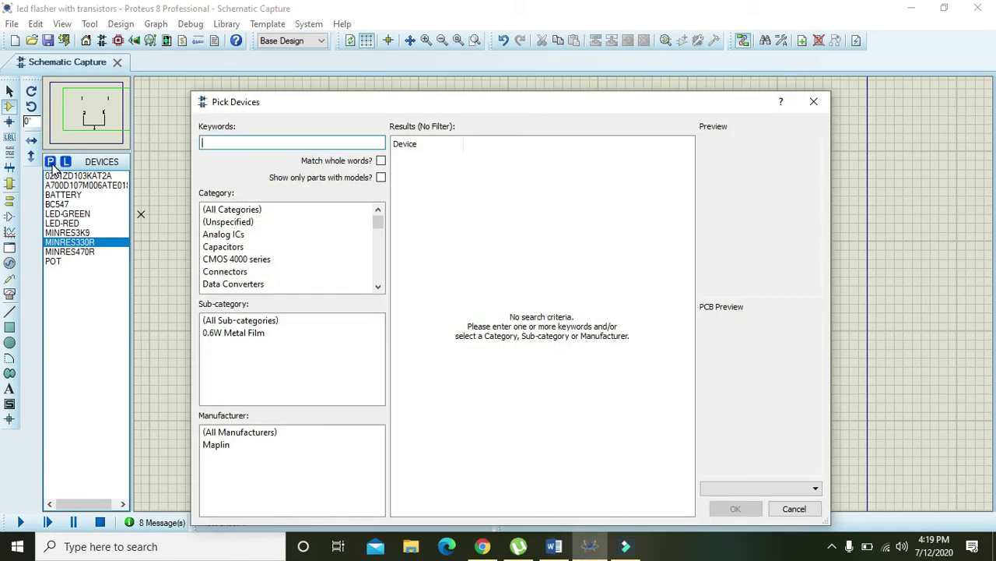
text(green leds)
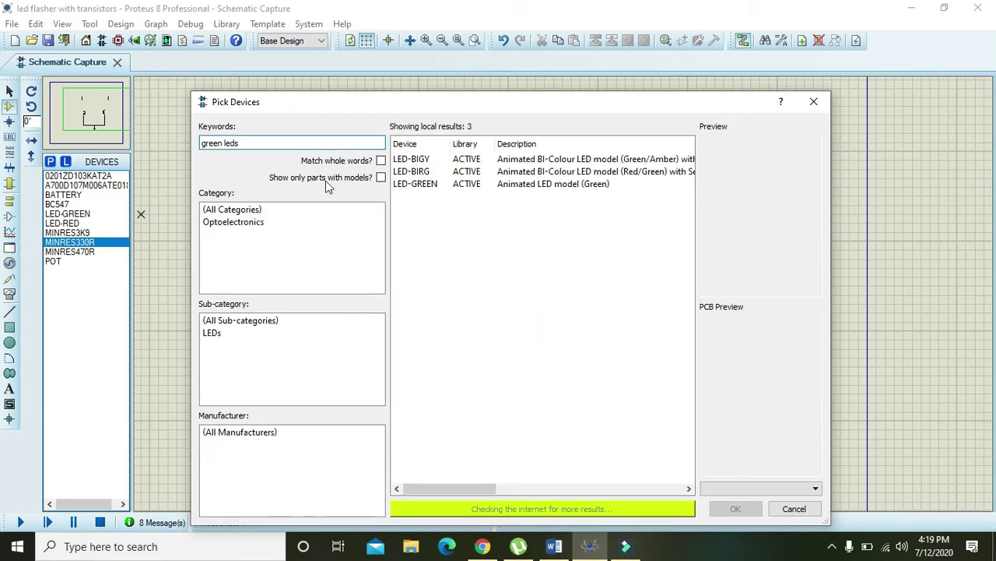
click(434, 187)
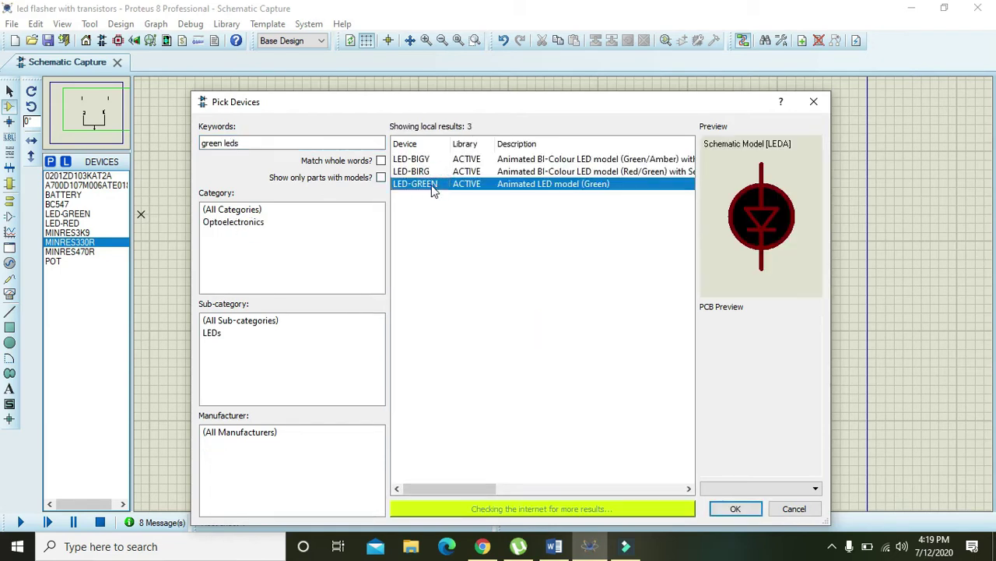
click(732, 509)
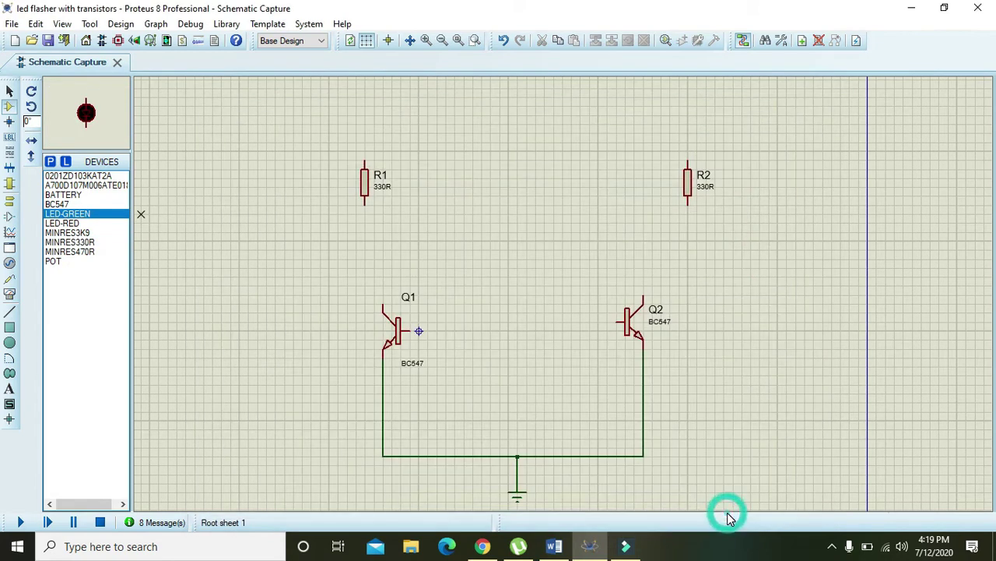
- Place a green LED directly below resistor R1 and wire its upper pin to R1's lower pin
click(370, 246)
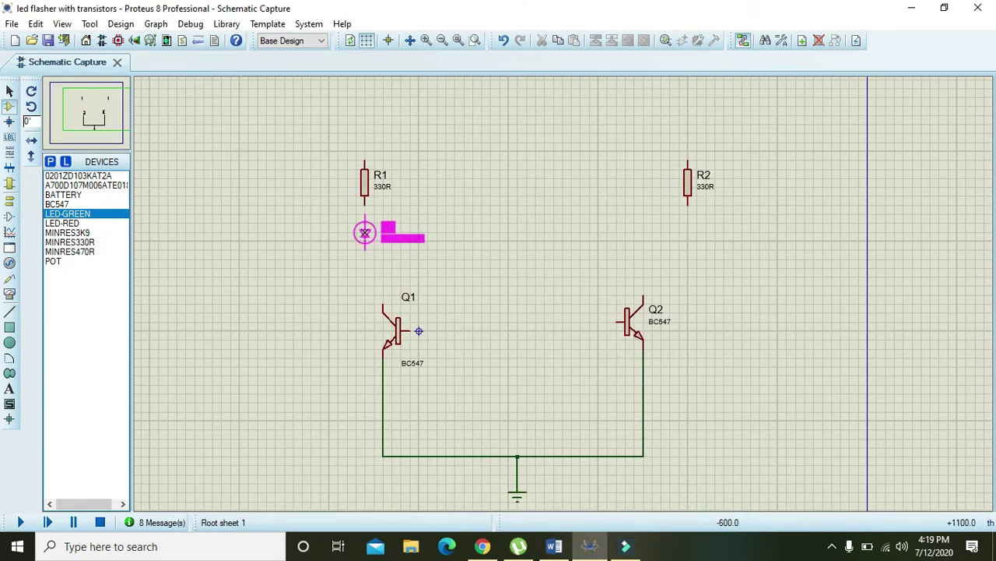
click(358, 239)
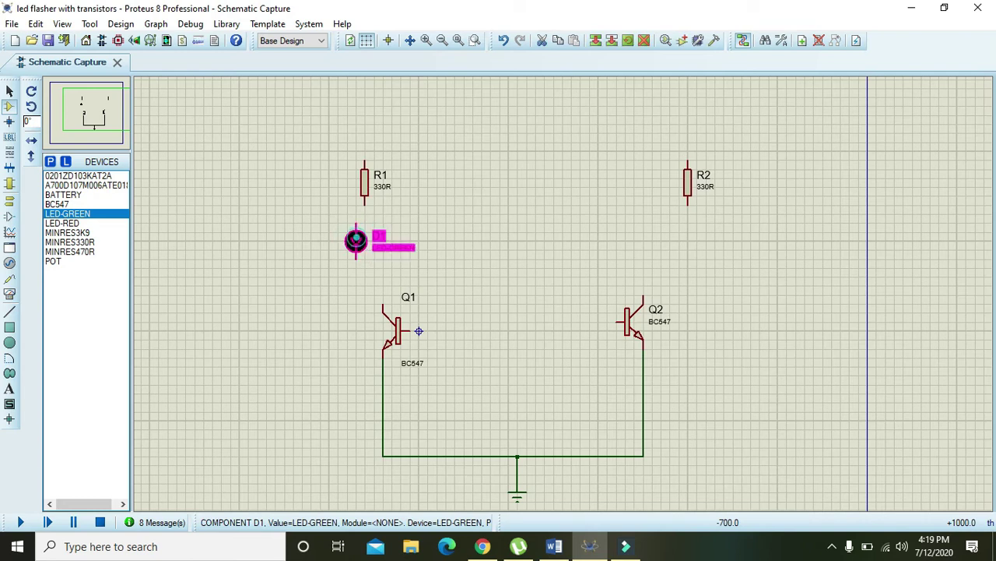
drag(359, 239, 368, 239)
click(393, 195)
click(364, 203)
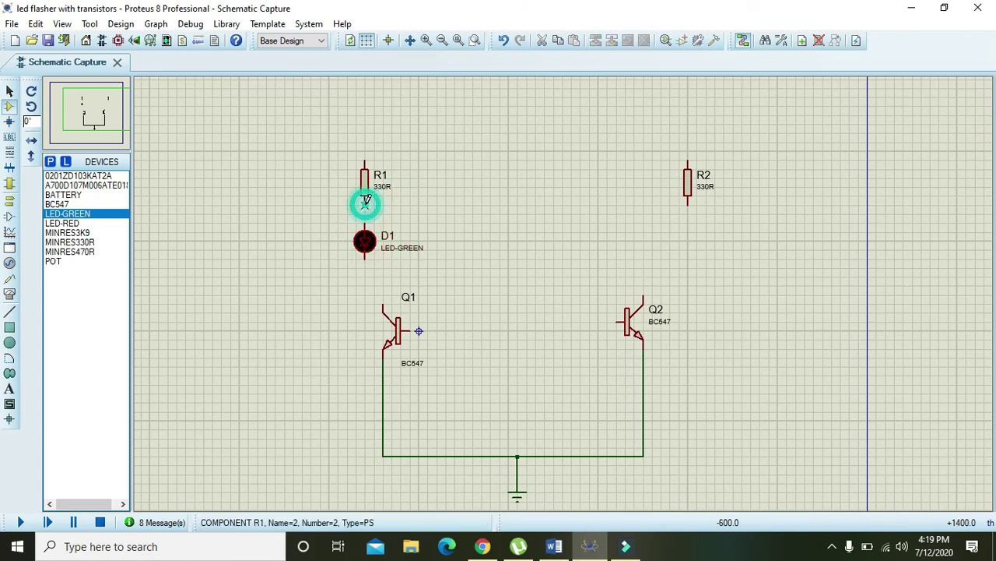
click(365, 221)
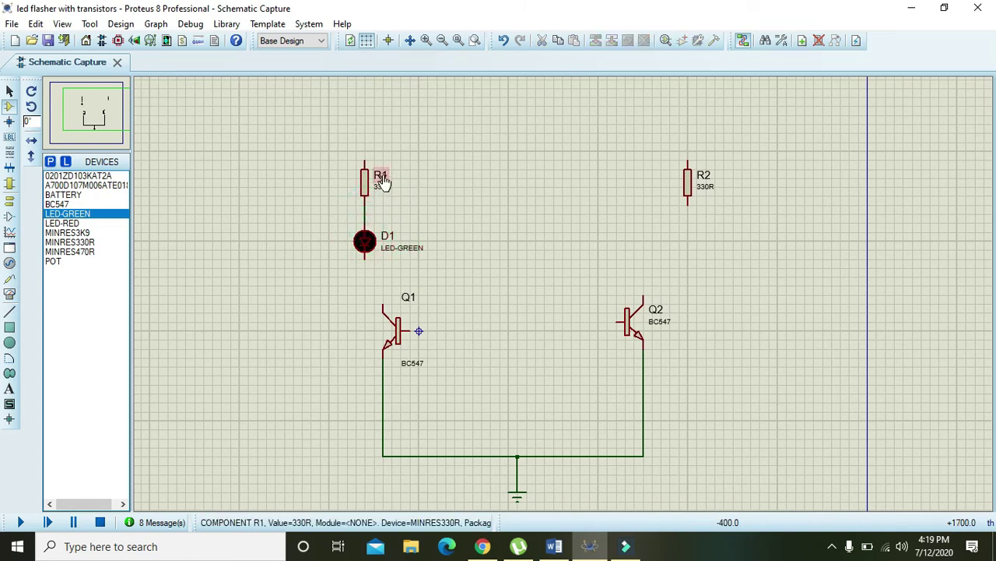
- Place a second green LED directly below R2, connected to it, and wire the LED's lower pin to Q2's collector
click(693, 237)
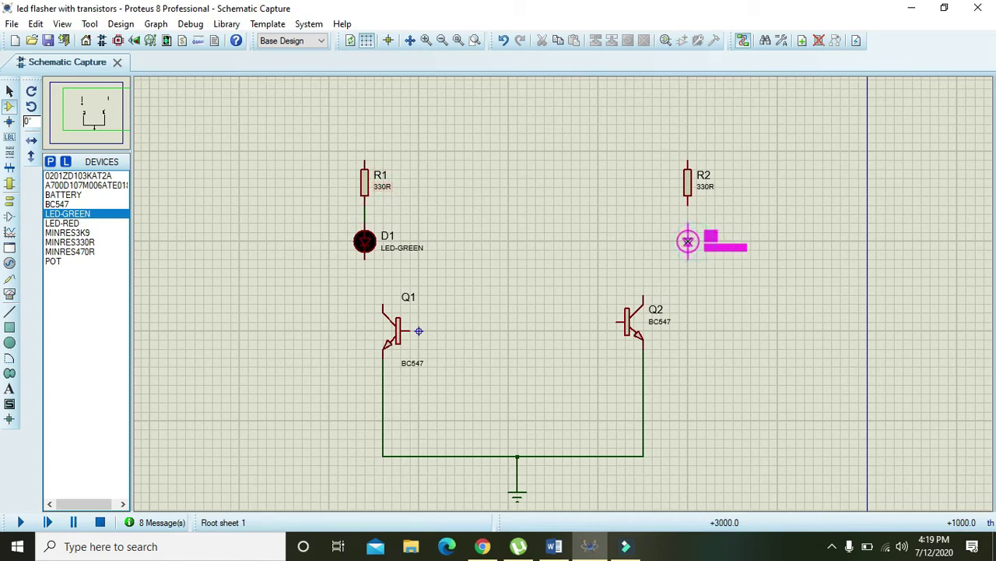
click(689, 232)
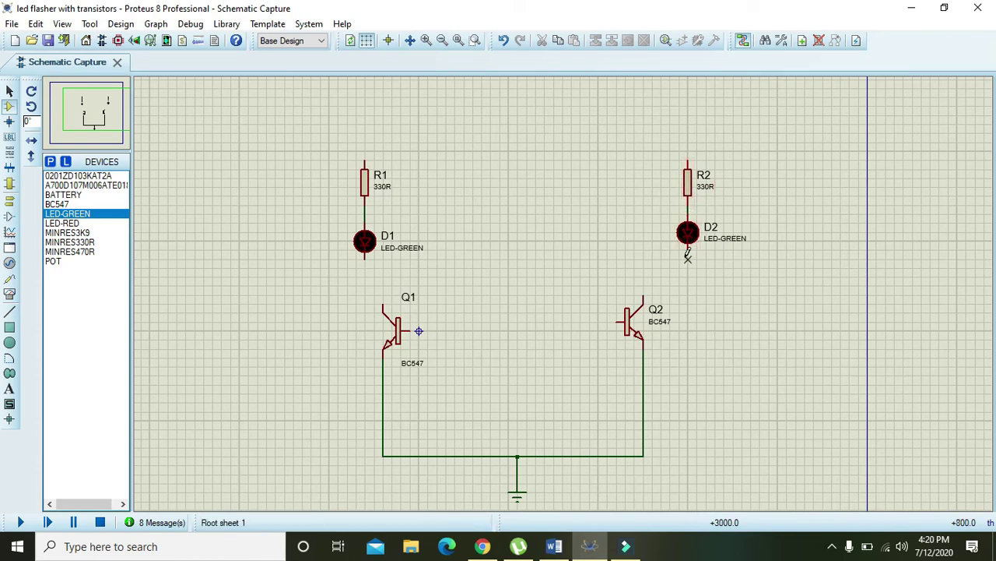
click(688, 255)
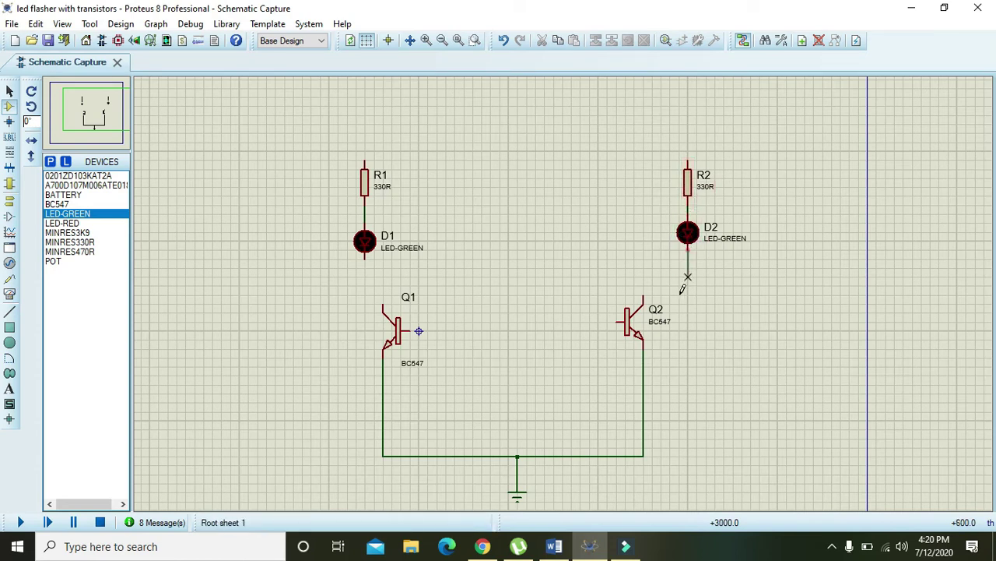
click(645, 293)
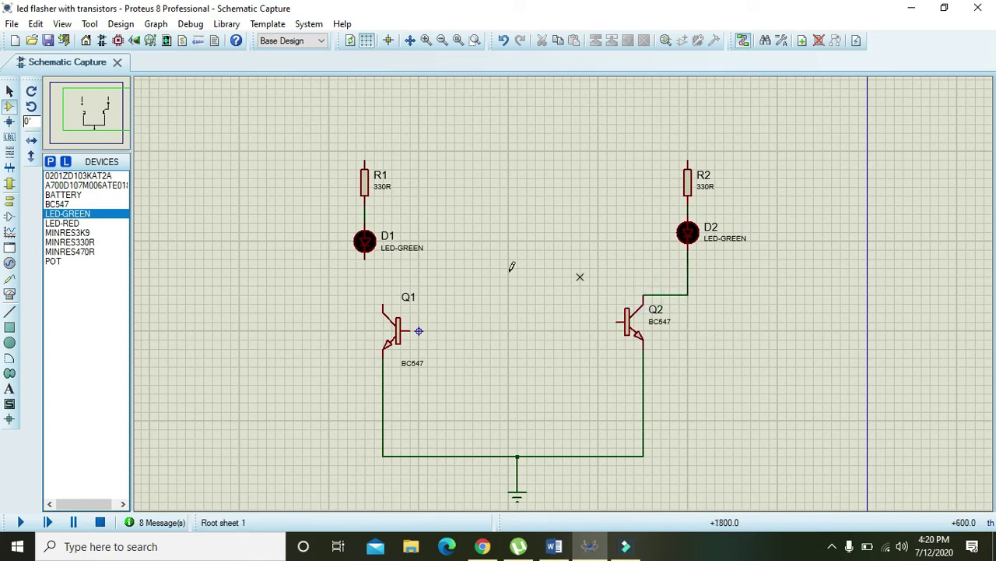
- Wire D1's lower pin to Q1's collector and join the upper pins of R1 and R2 with a wire
click(363, 260)
click(381, 302)
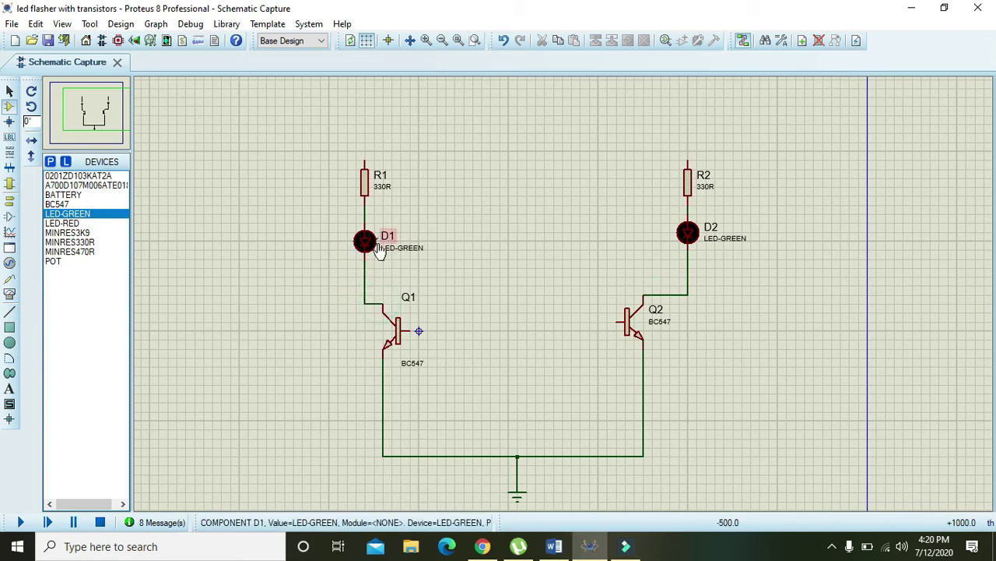
click(364, 161)
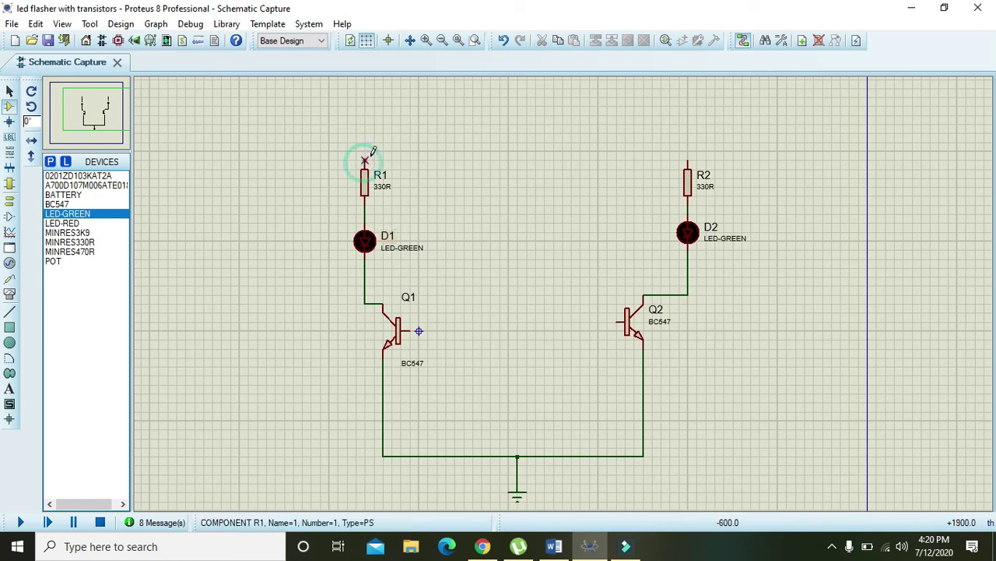
click(688, 158)
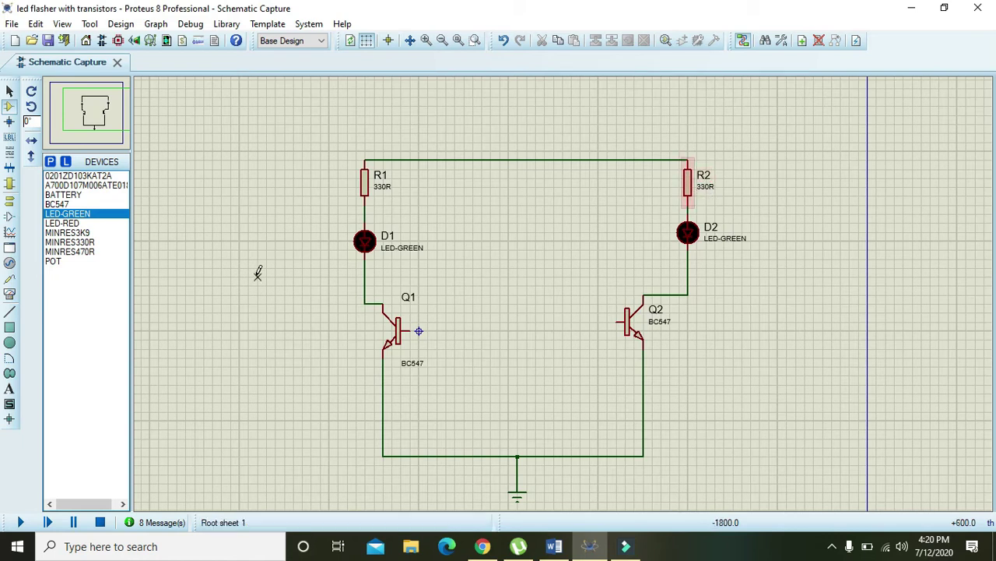
- Search the device library for 47uF, filter to Multilayer Ceramic, and pick the ECJ-4YF0J476Z capacitor
click(50, 162)
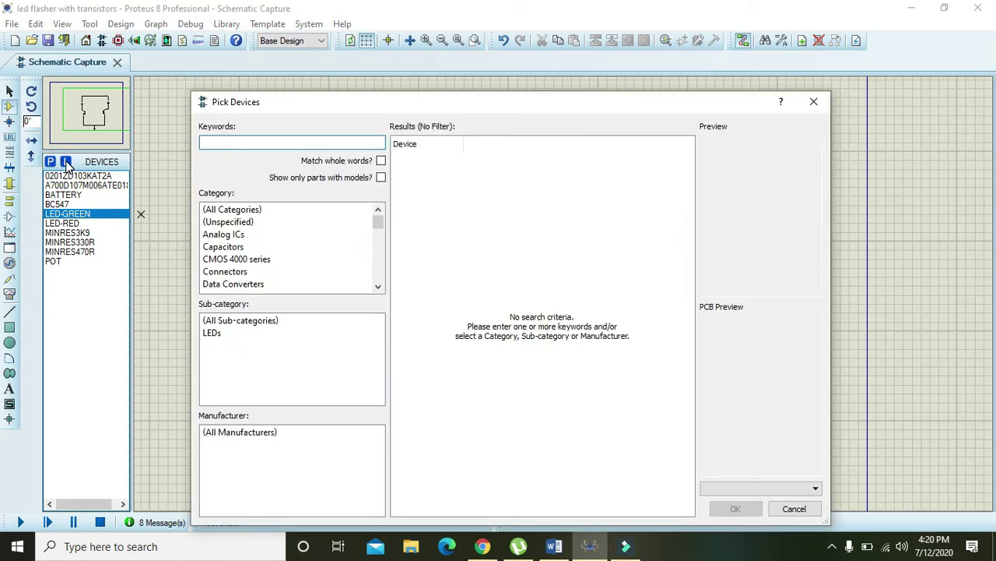
text(47u)
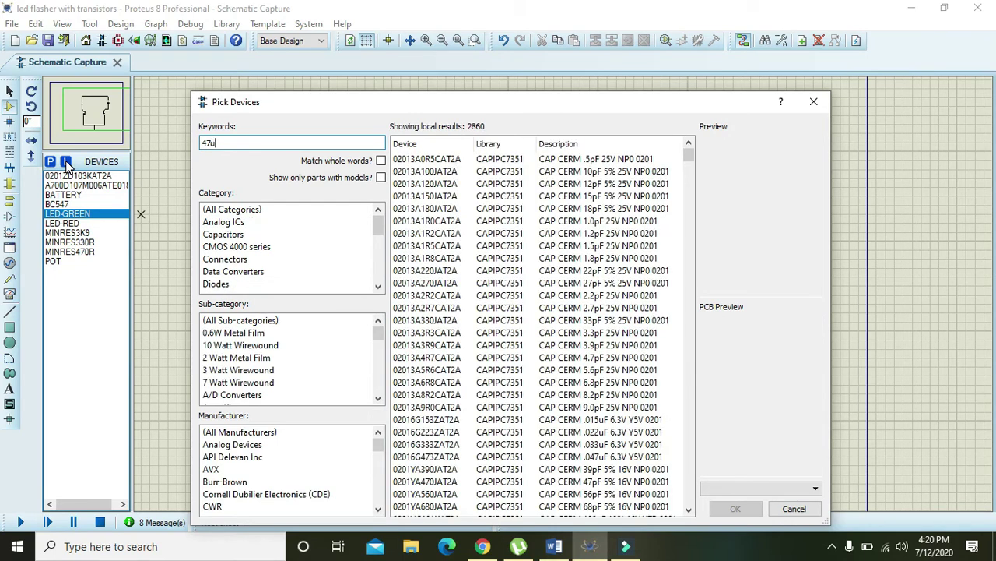
text(F)
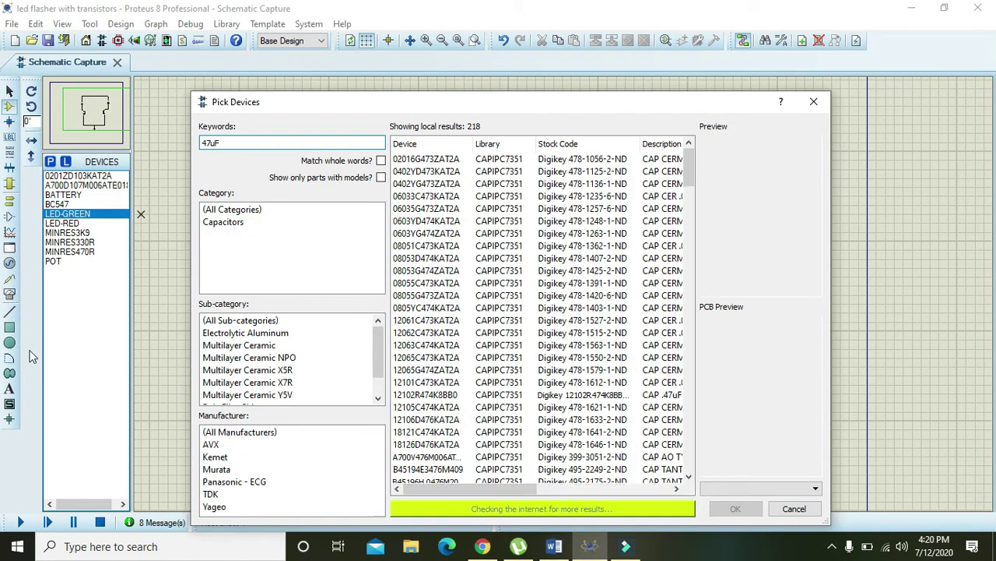
click(257, 345)
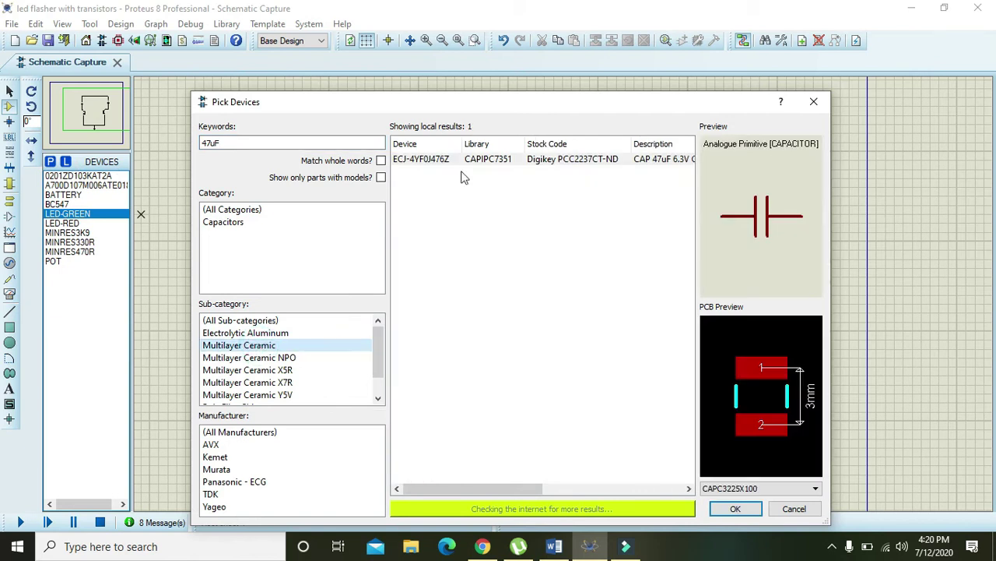
click(572, 158)
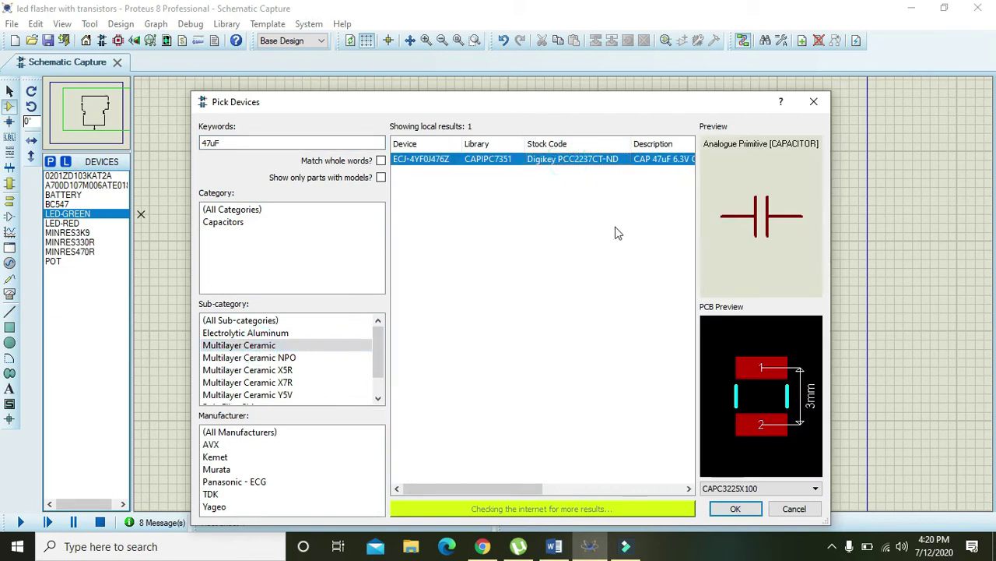
click(735, 509)
- Place two 47u capacitors between the transistor branches, one above and beside Q1 and the other just above Q2
click(508, 321)
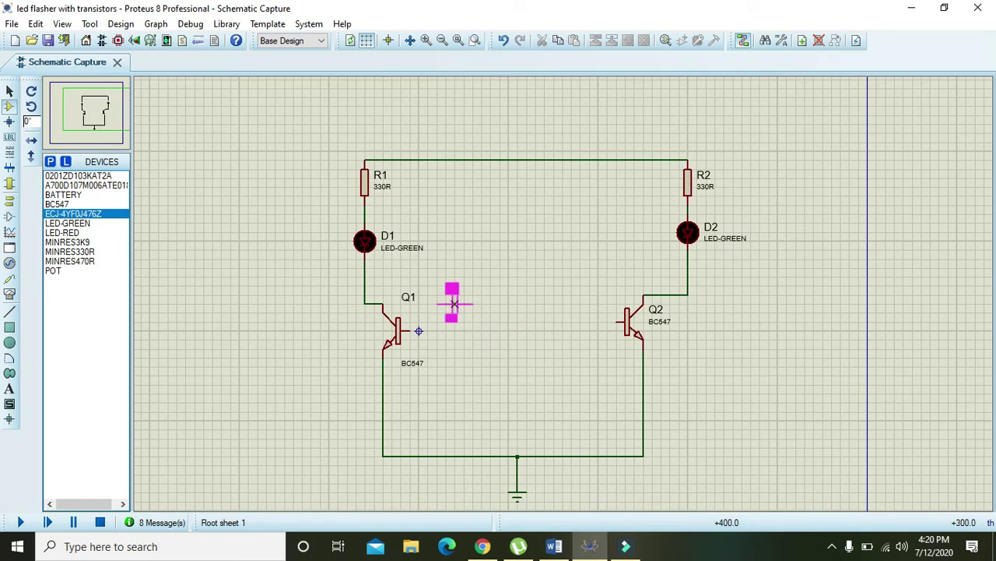
click(436, 274)
click(624, 269)
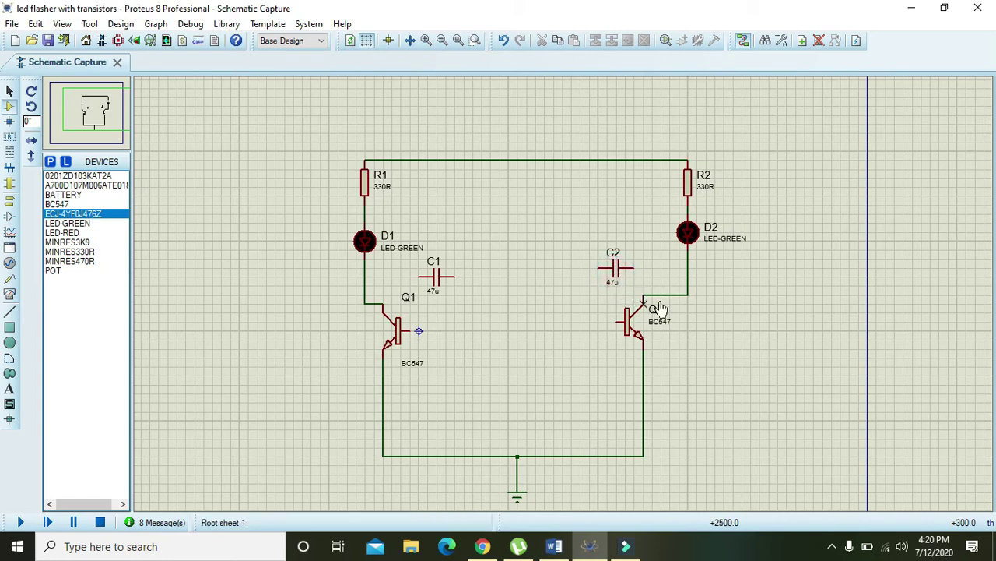
- Wire capacitor C2's outer pin to the D2–Q2 collector wire and its inner pin to Q1's base
click(634, 267)
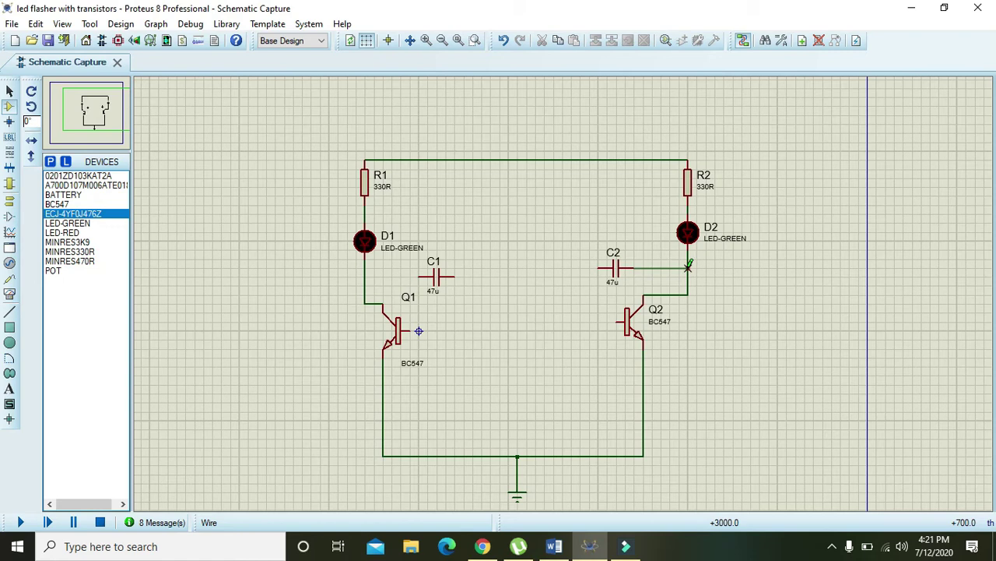
click(688, 267)
click(598, 267)
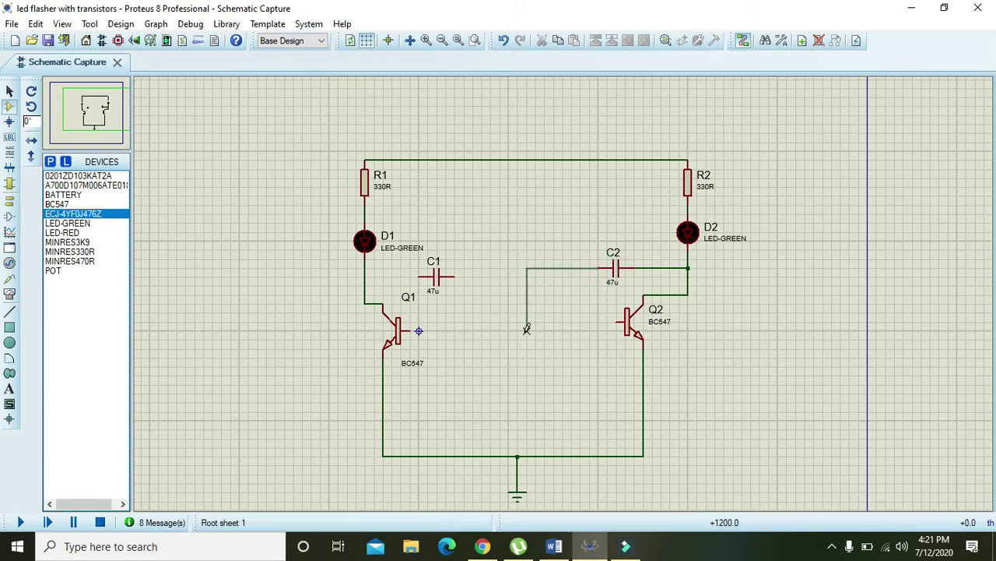
click(534, 330)
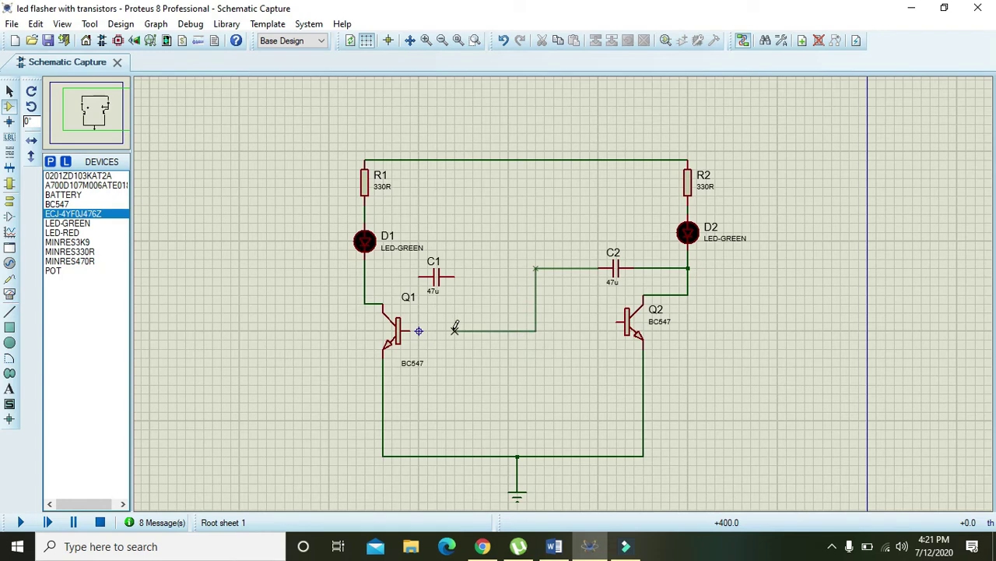
click(415, 330)
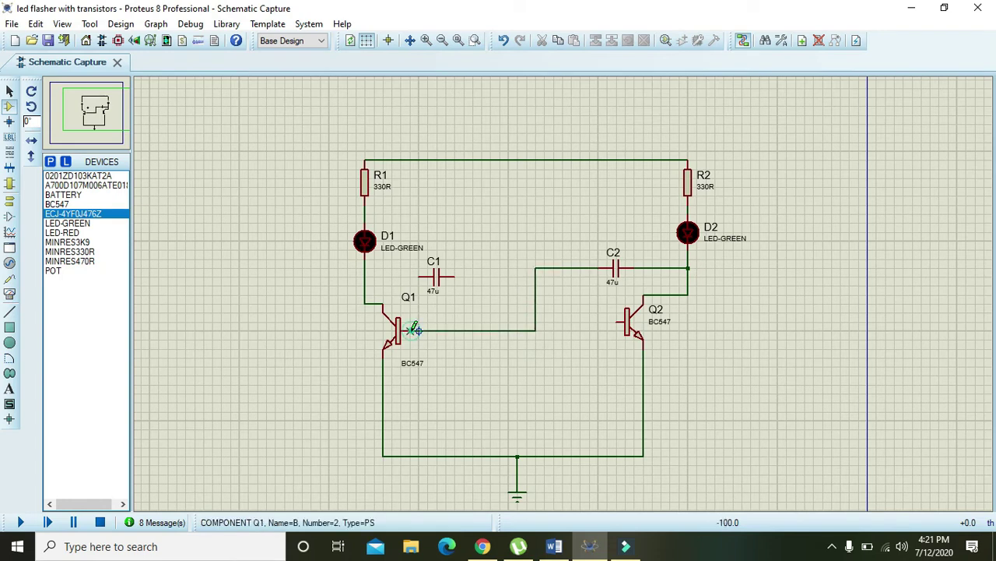
- Wire capacitor C1's inner pin to Q2's base and its outer pin to the D1–Q1 collector wire
click(456, 276)
click(517, 311)
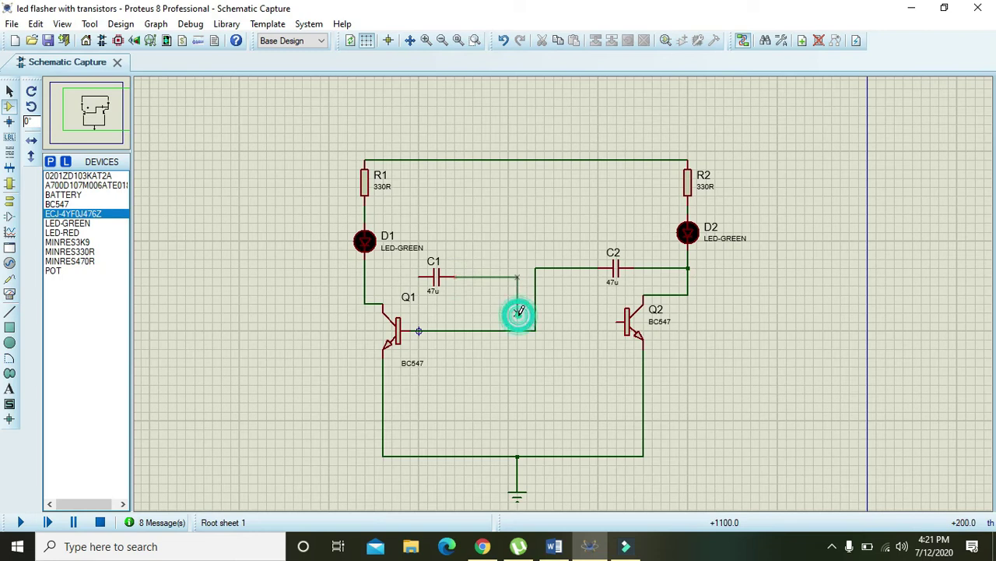
click(619, 321)
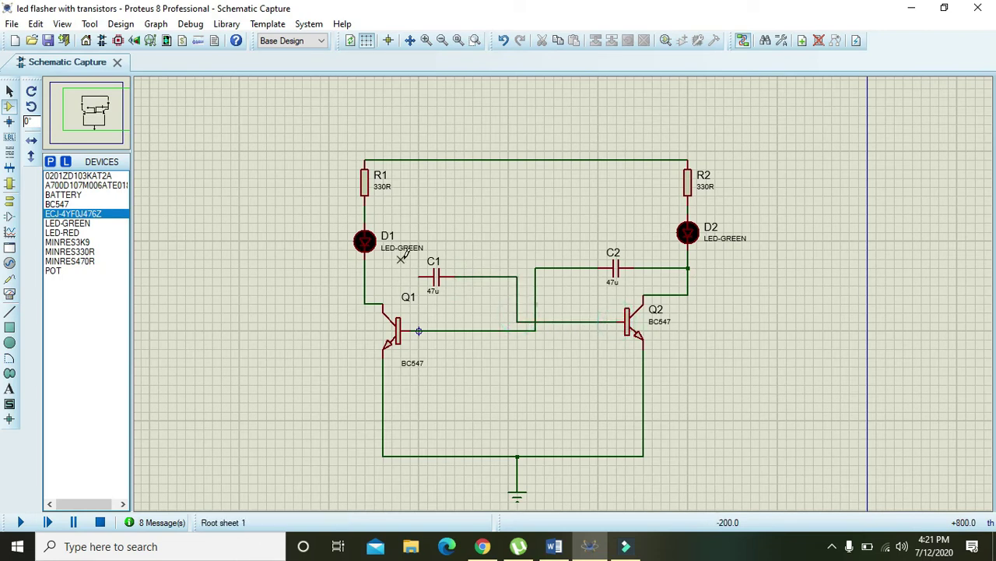
click(420, 276)
click(365, 275)
- Place two MINRES3K9 resistors between R1 and R2, one above C1 and the other above C2
click(80, 243)
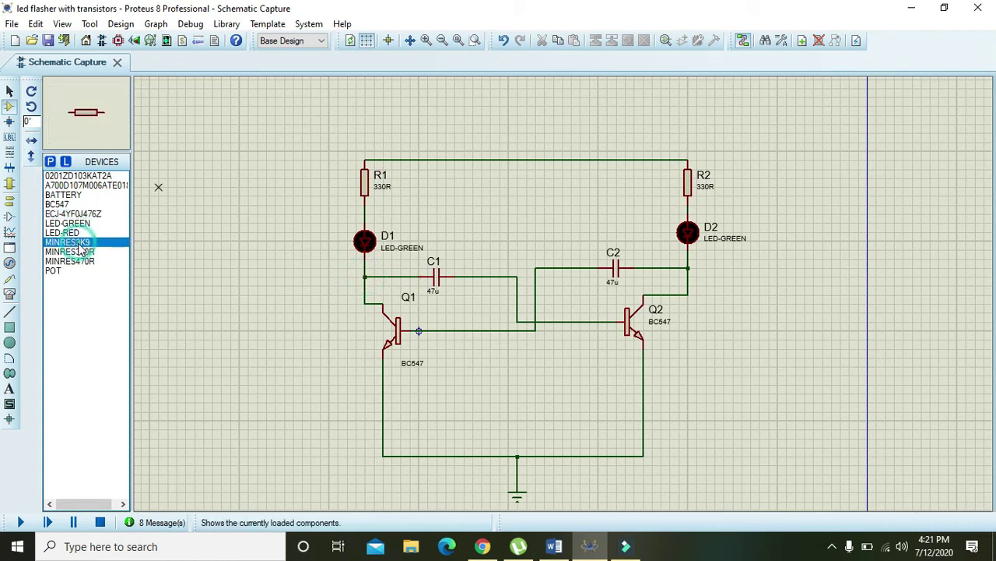
click(463, 222)
click(466, 214)
click(585, 204)
click(601, 204)
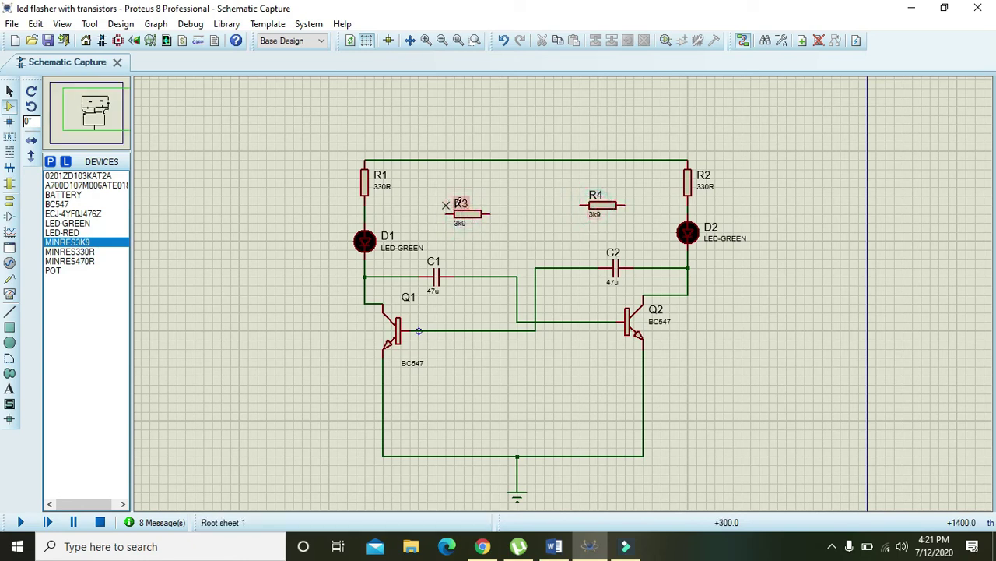
- Rotate resistors R3 and R4 by a quarter turn so both stand vertically
right_click(472, 220)
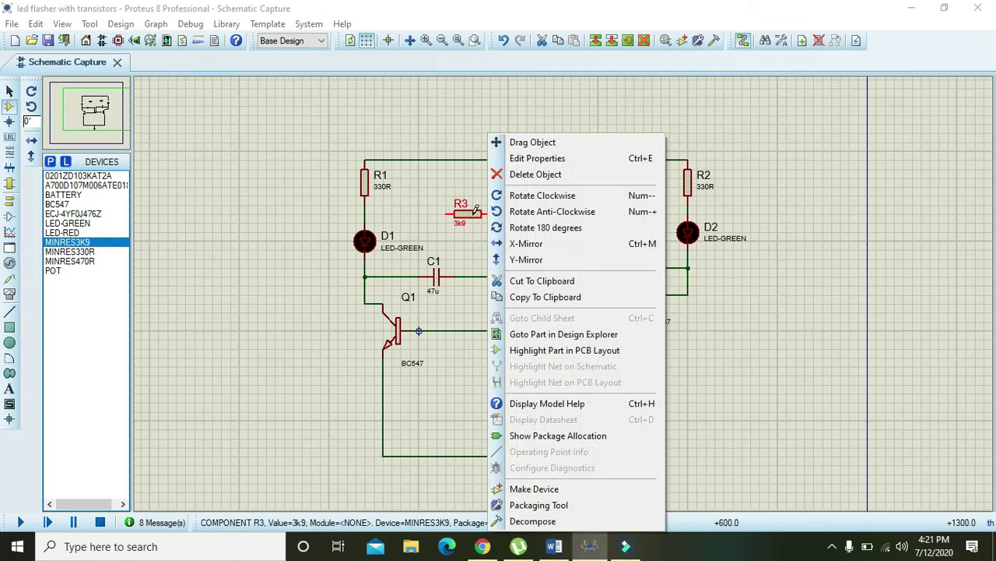
click(525, 196)
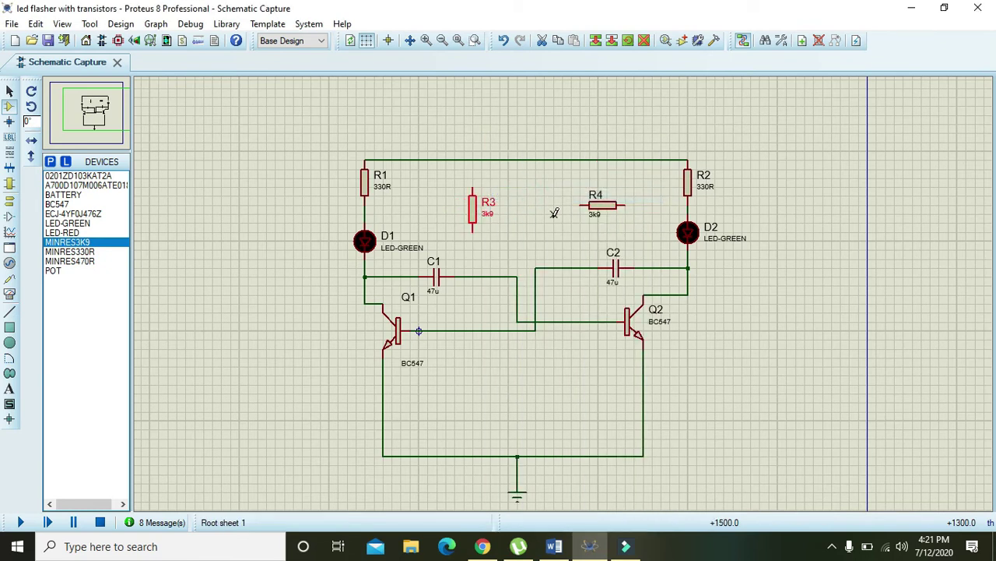
right_click(603, 211)
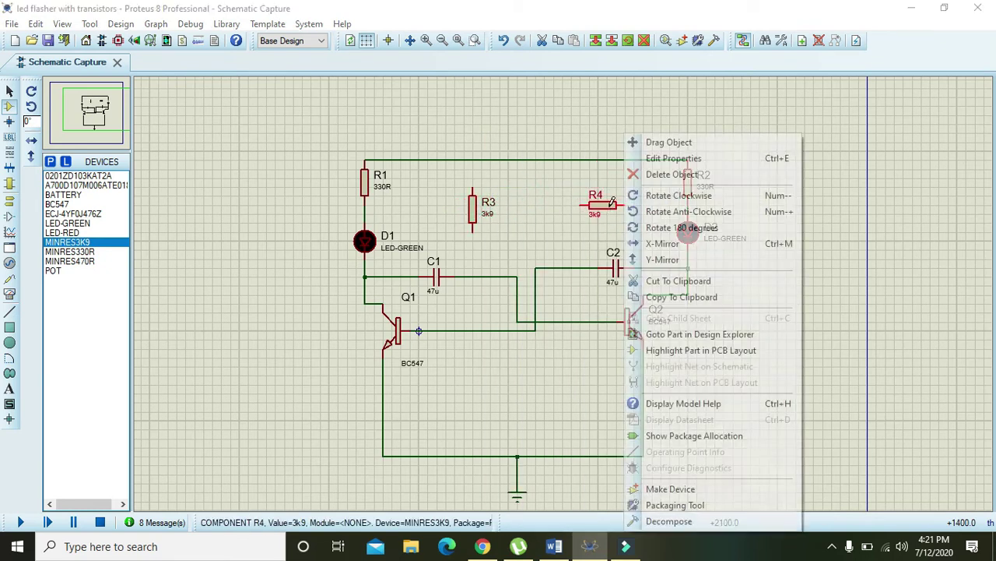
click(657, 204)
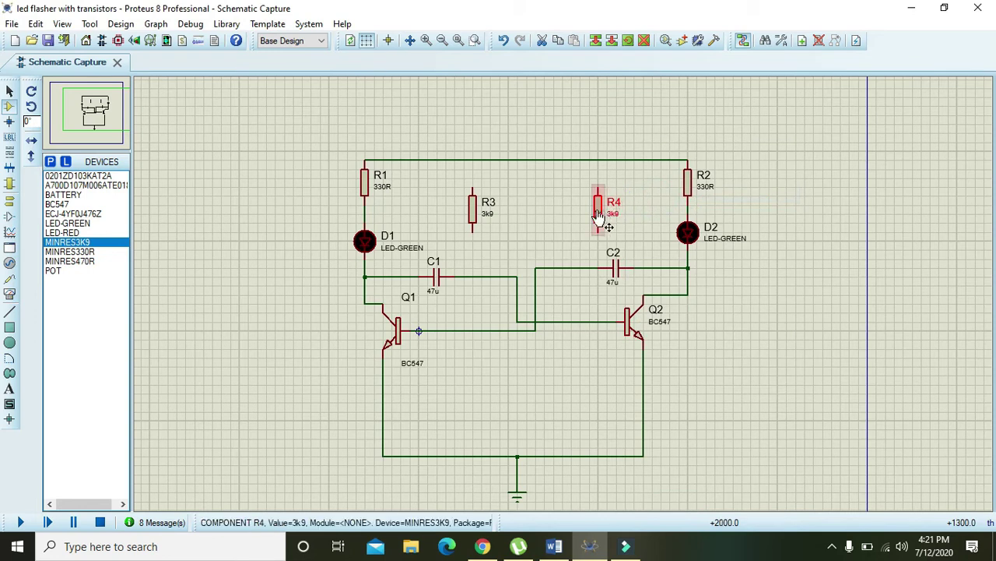
- Set the resistance of R4 to 3k
double_click(598, 216)
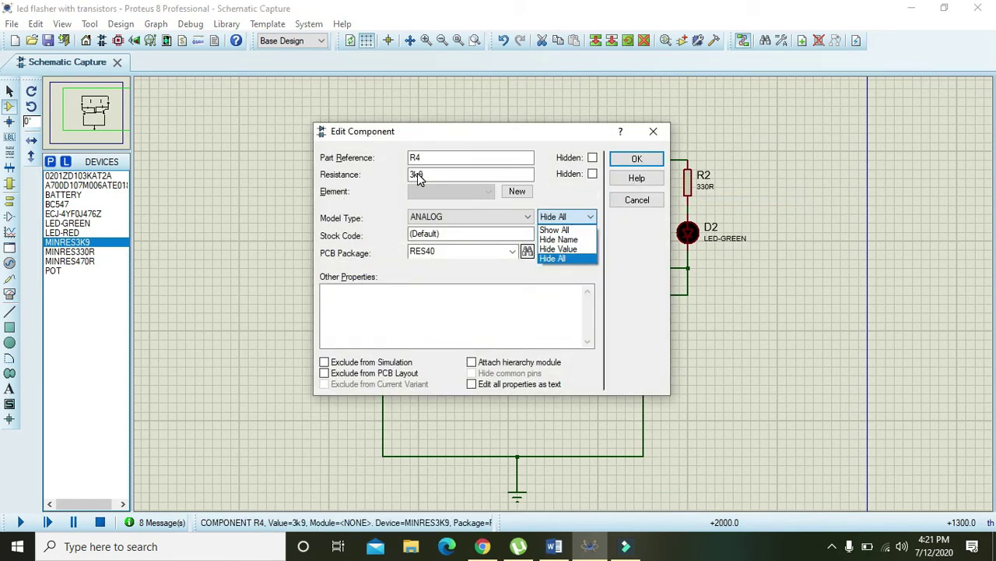
click(417, 176)
drag(418, 176, 434, 176)
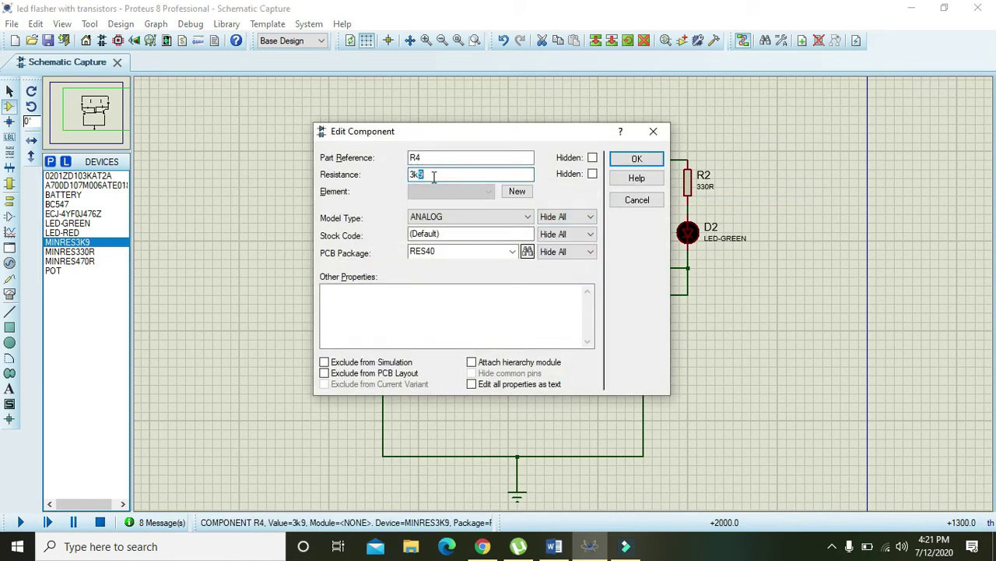
key(BackSpace)
key(Return)
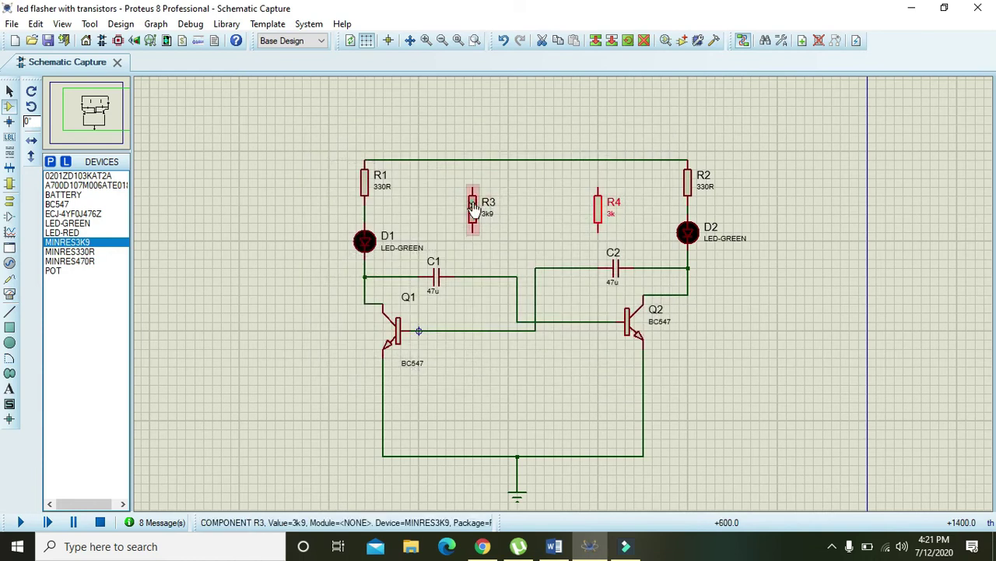
- Set the resistance of R3 to 3k
double_click(472, 207)
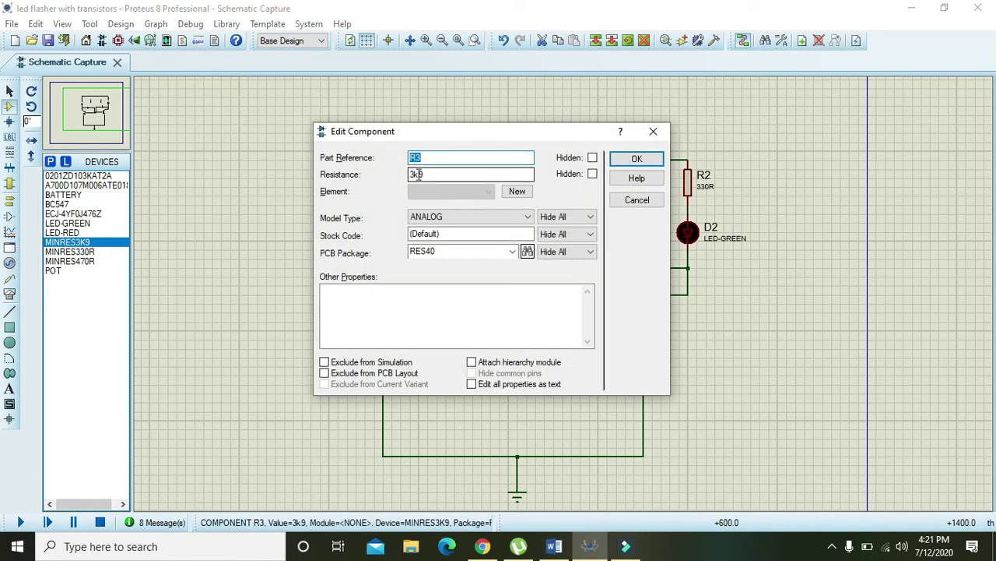
drag(418, 174, 427, 174)
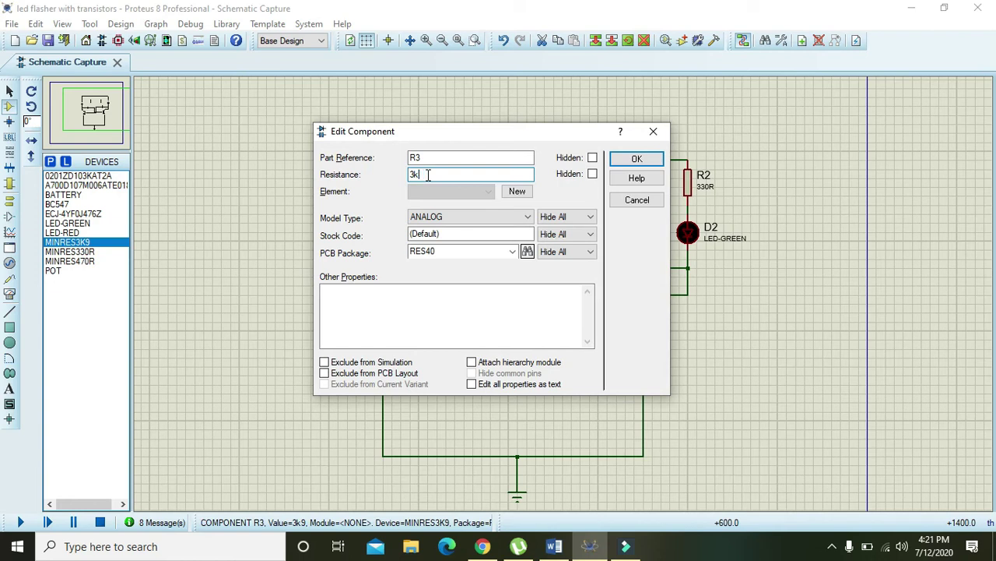
key(Return)
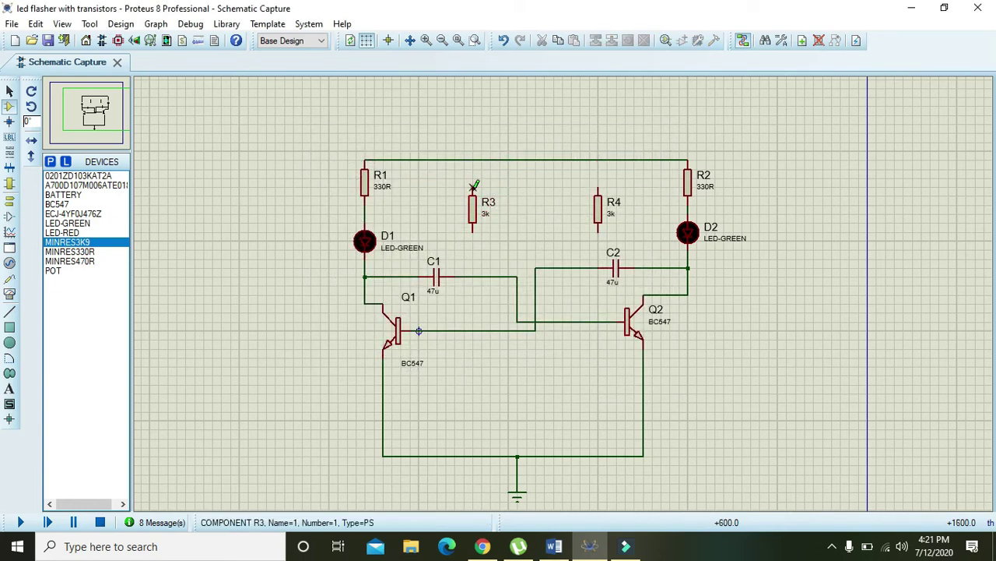
- Wire the upper pins of R3 and R4 together, and connect their lower pins to the inner wires of C1 and C2 respectively
click(473, 187)
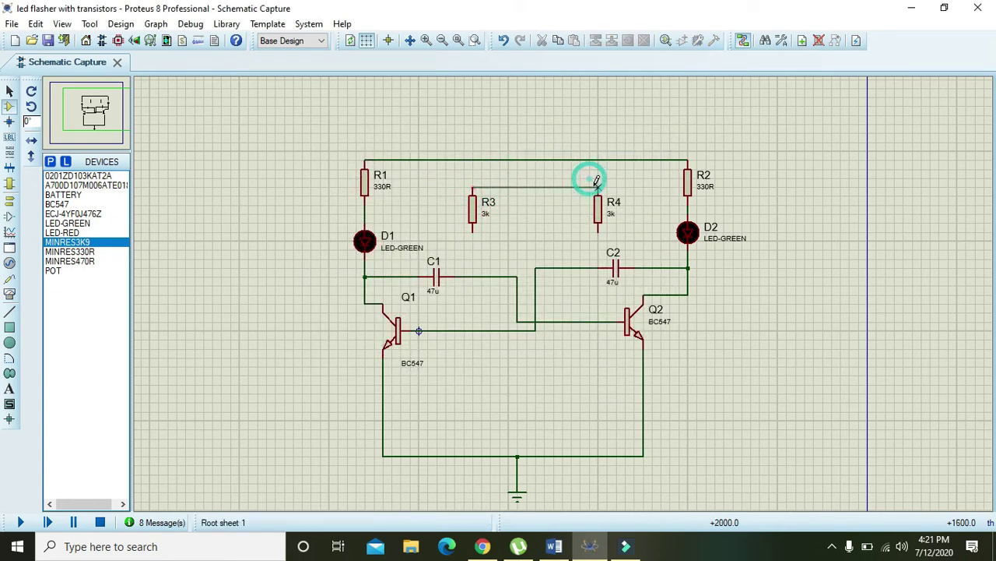
click(598, 187)
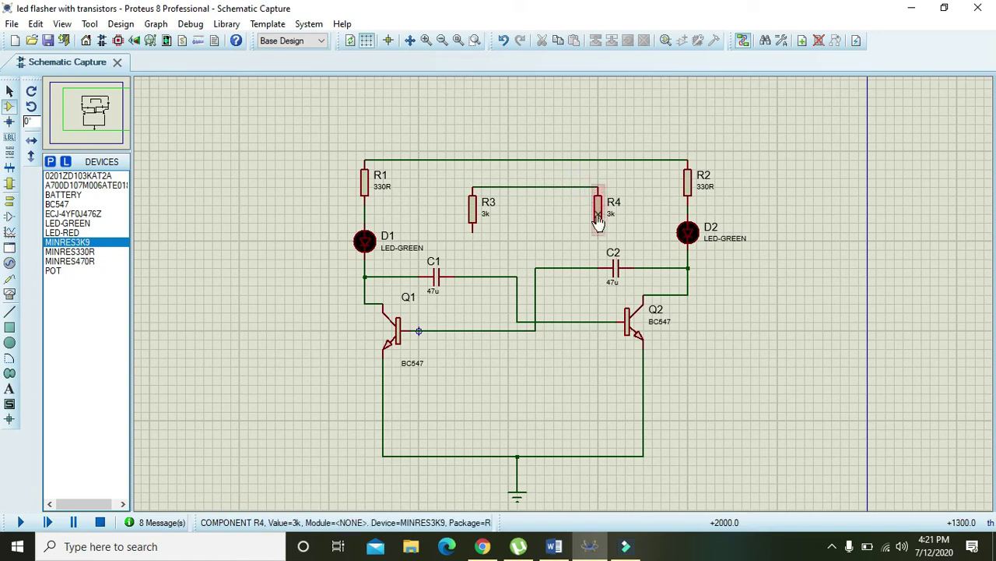
click(598, 231)
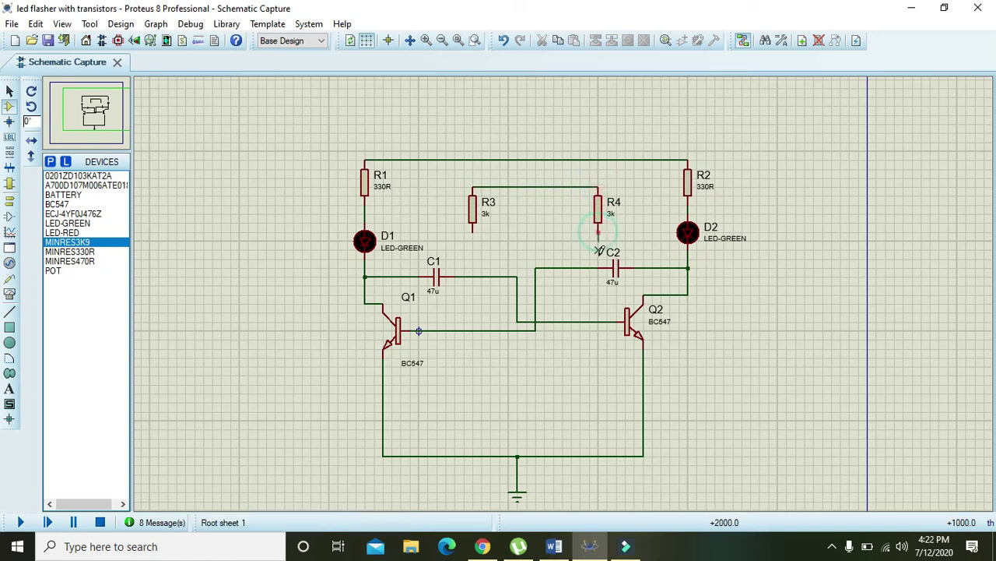
click(598, 268)
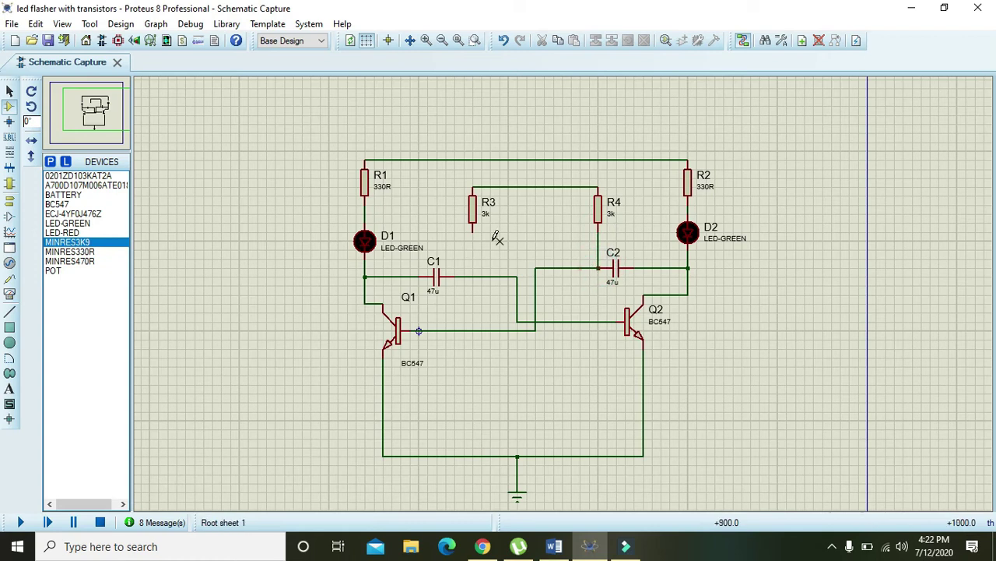
click(473, 231)
click(472, 276)
key(Escape)
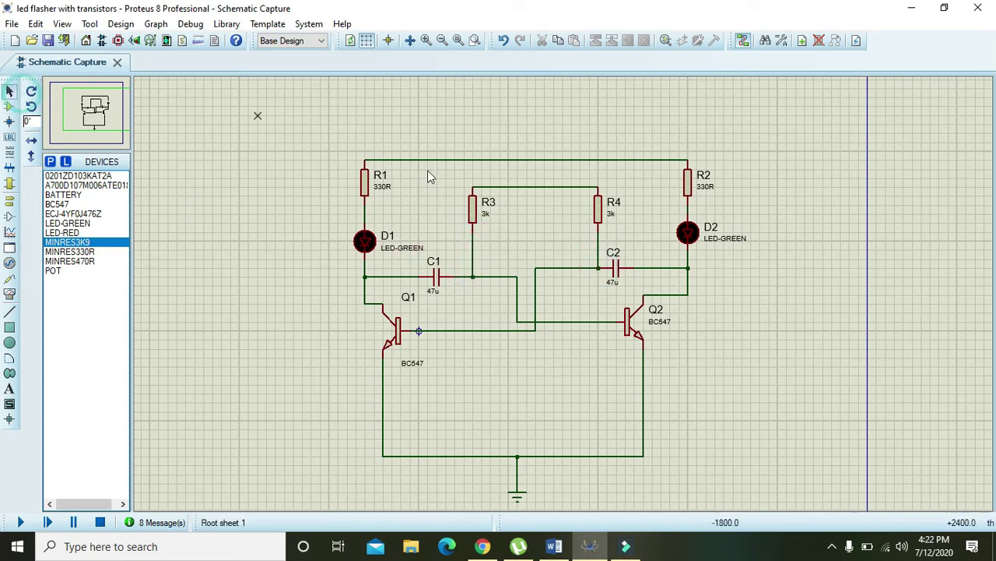
- Raise the wire joining the tops of R1 and R2, and pick the POT device from the ACTIVE library
drag(464, 162, 466, 105)
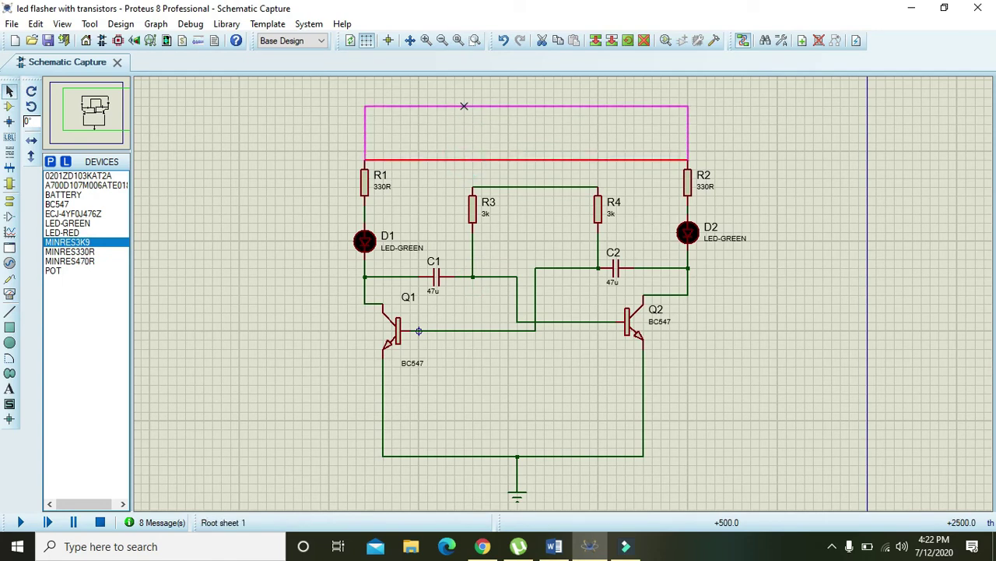
click(50, 161)
text(pot)
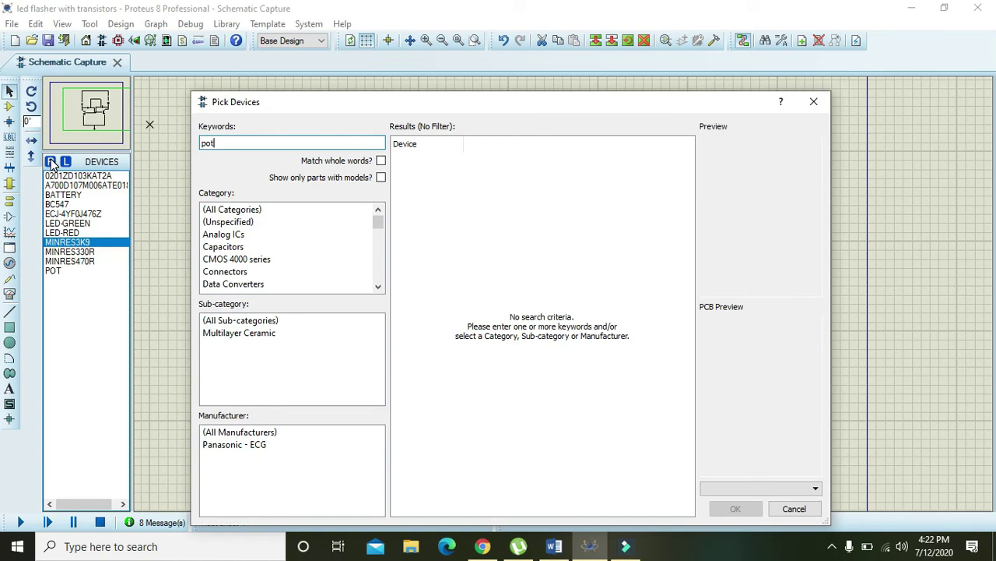
text( acti)
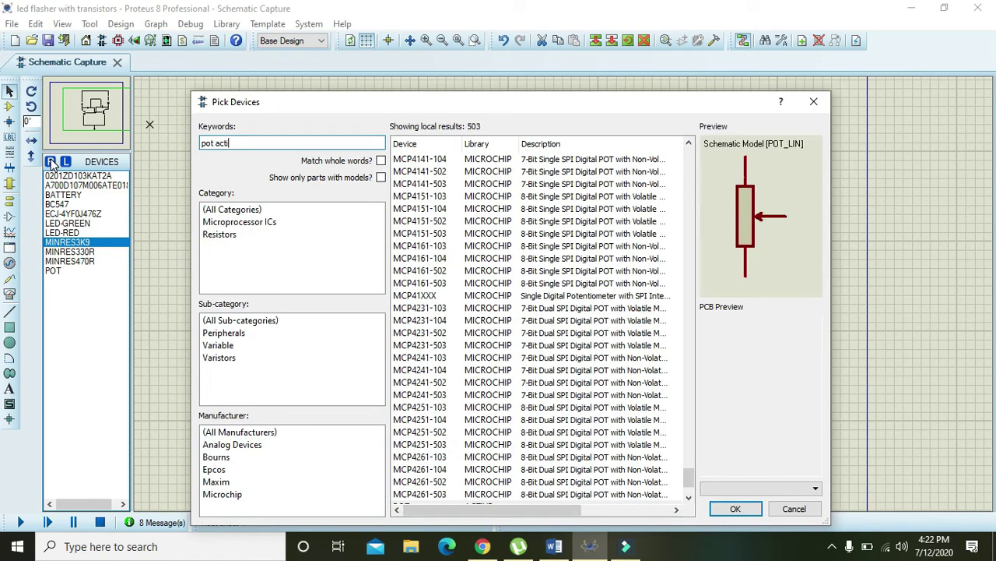
text(ve)
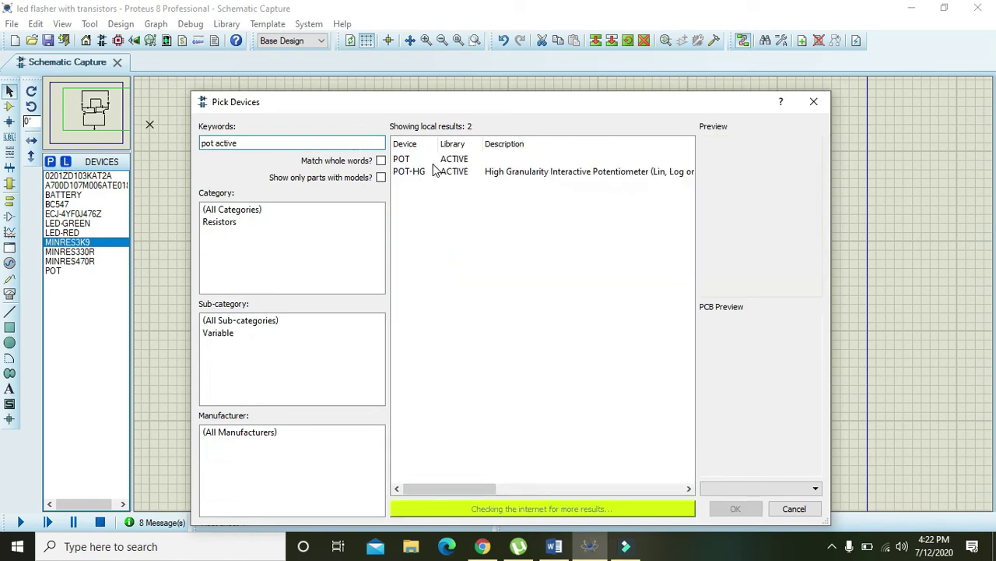
click(434, 163)
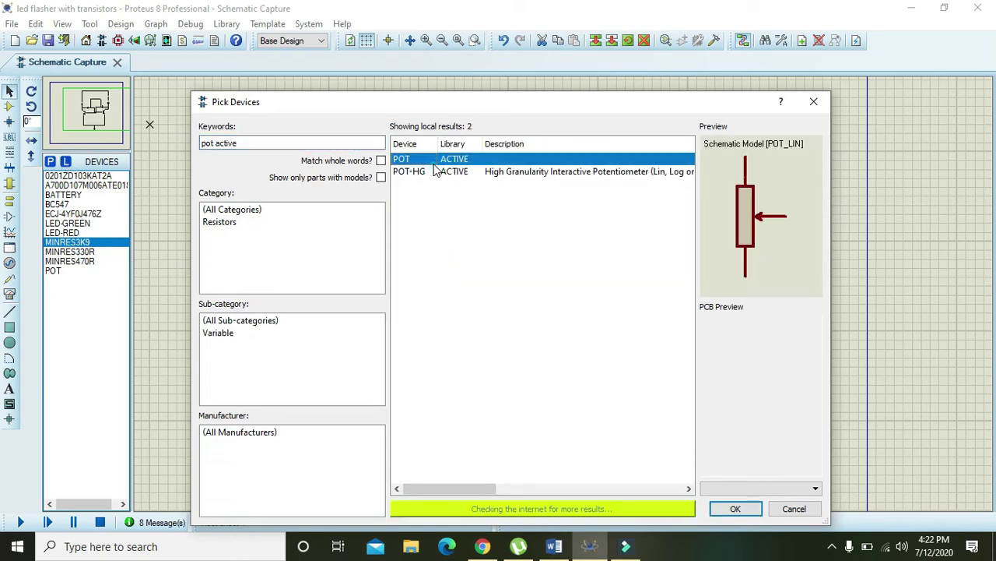
click(743, 510)
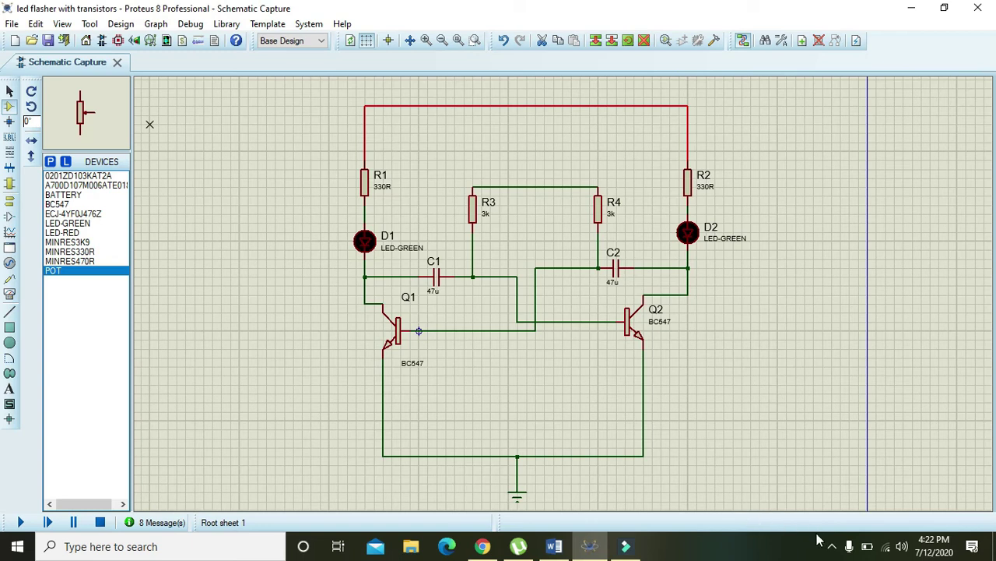
- Place the potentiometer between the top wire and the R3–R4 wire, connecting its lower pin and wiper to the R3–R4 wire
click(527, 151)
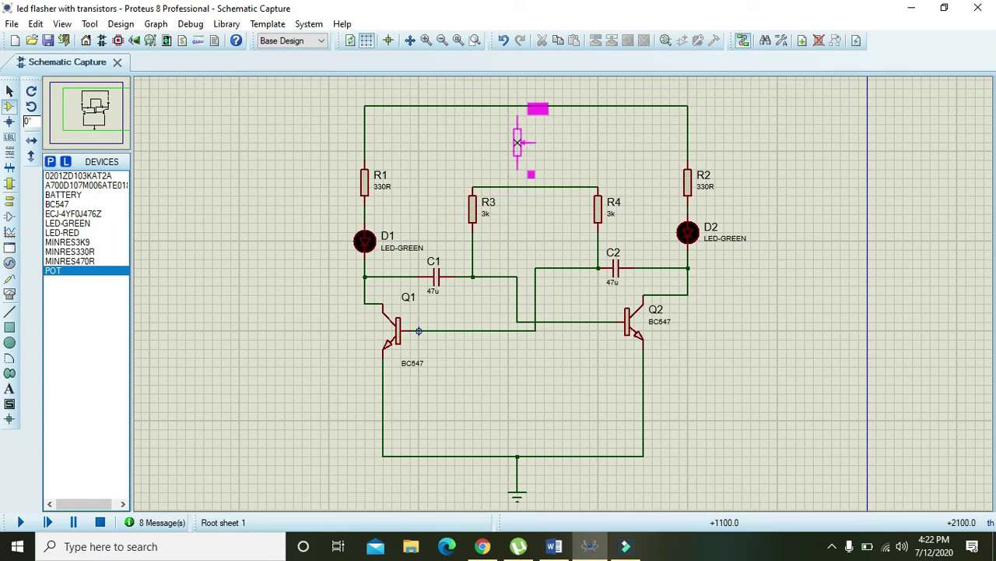
click(517, 143)
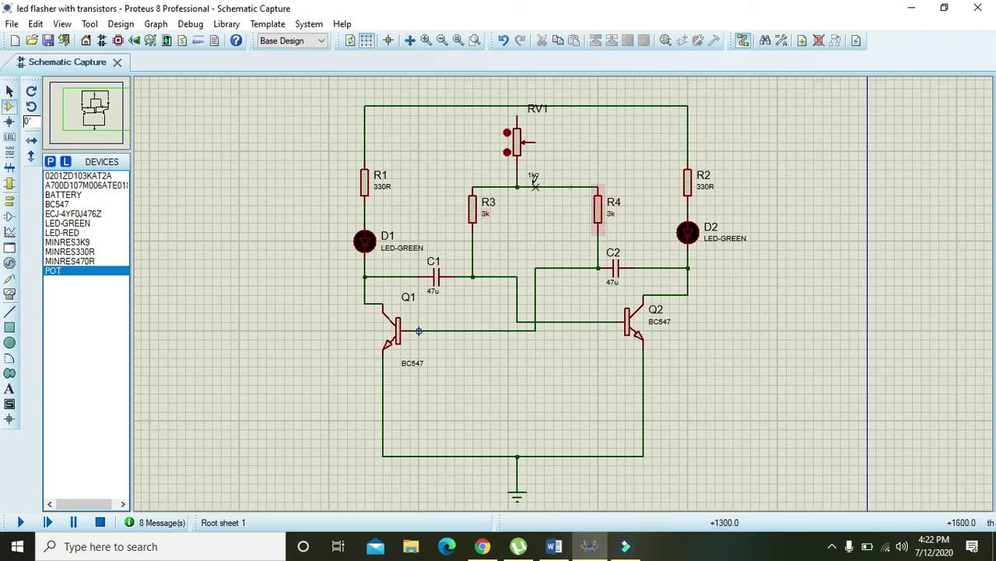
click(536, 141)
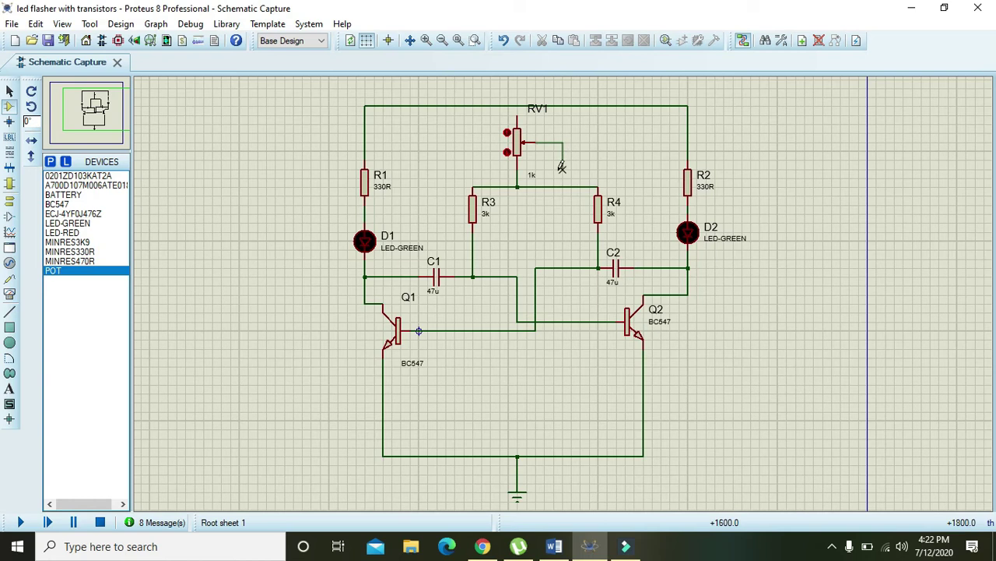
click(563, 186)
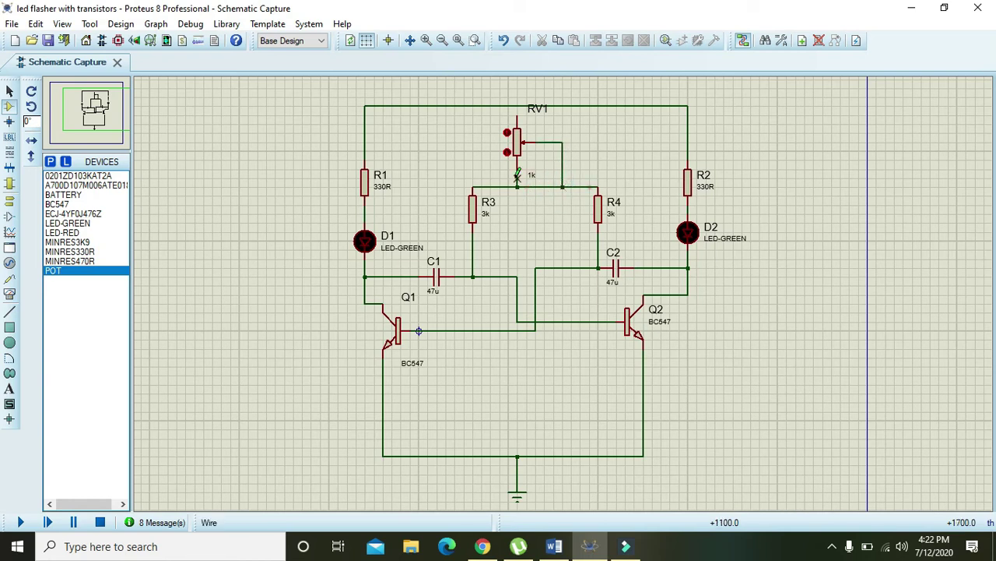
click(517, 115)
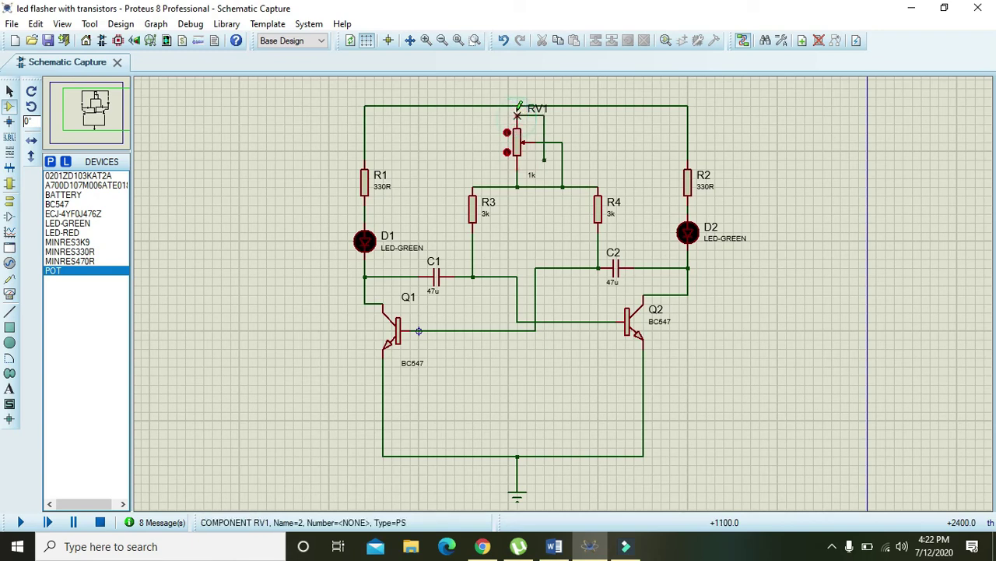
right_click(547, 117)
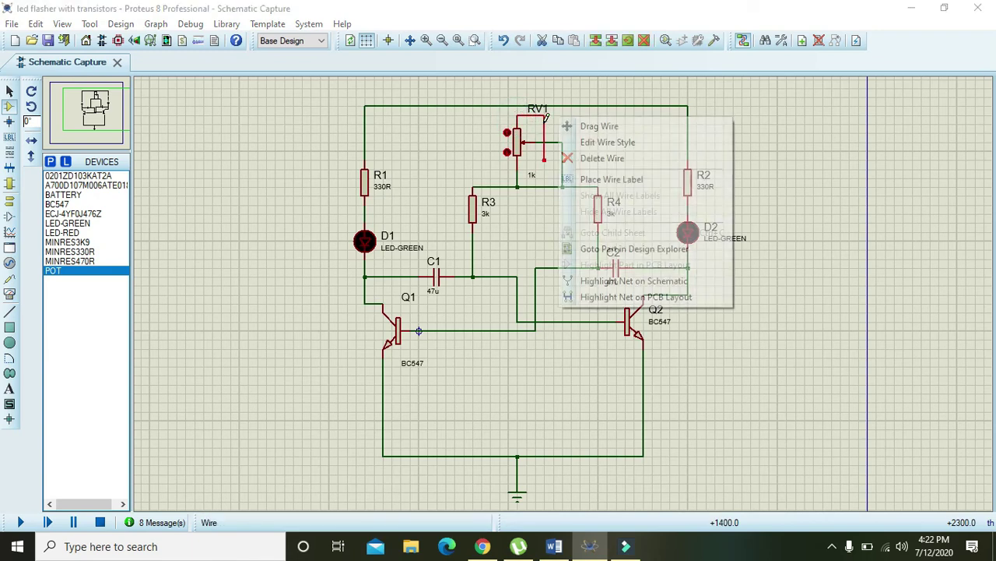
click(584, 159)
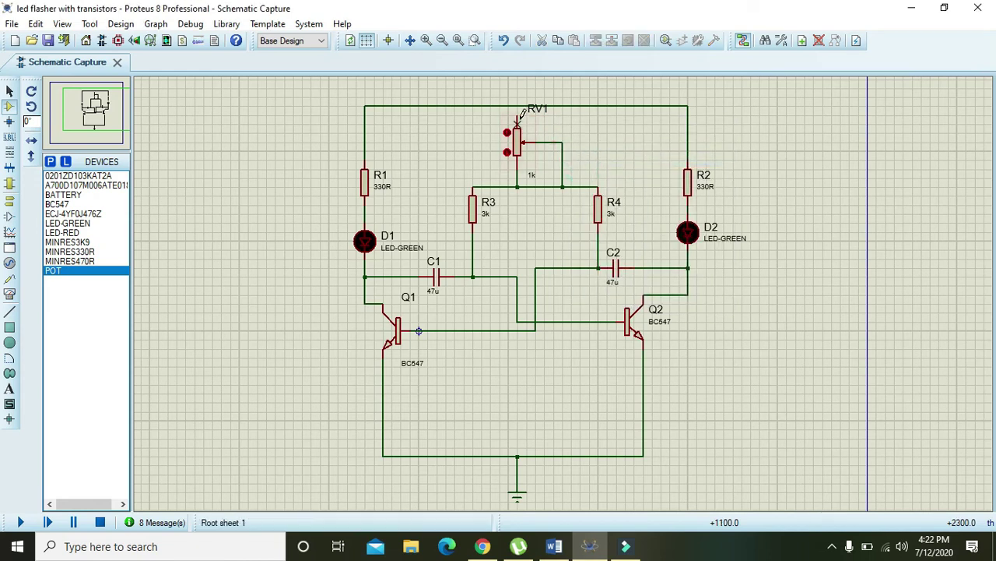
- Wire RV1's upper pin to the top supply wire and set its resistance to 40k
click(518, 115)
click(516, 103)
right_click(517, 148)
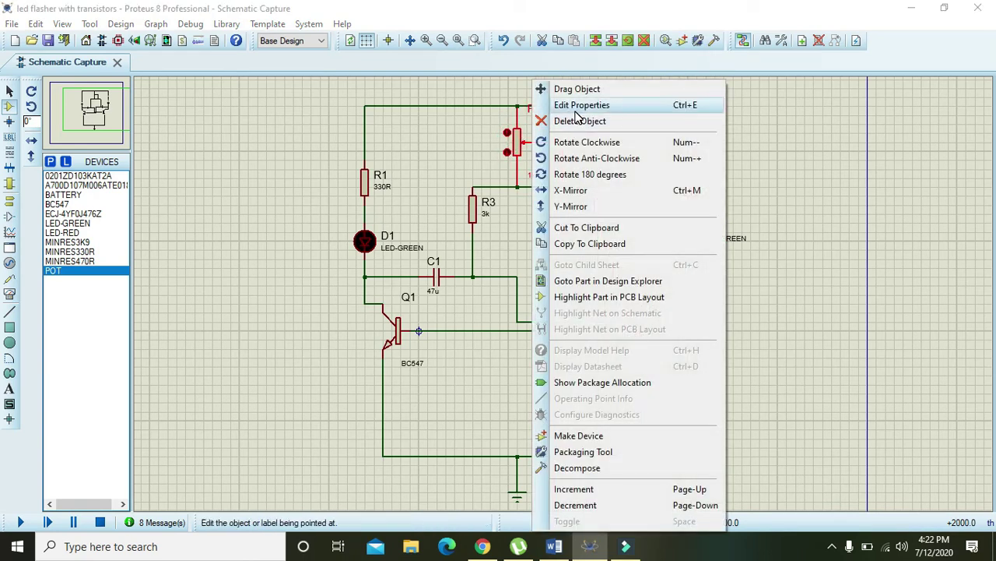
click(580, 107)
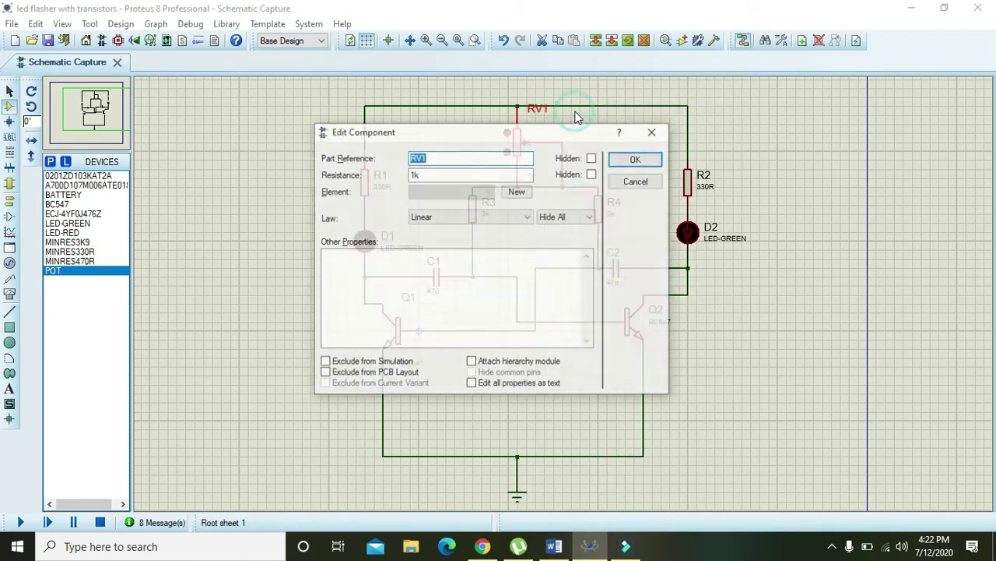
double_click(412, 174)
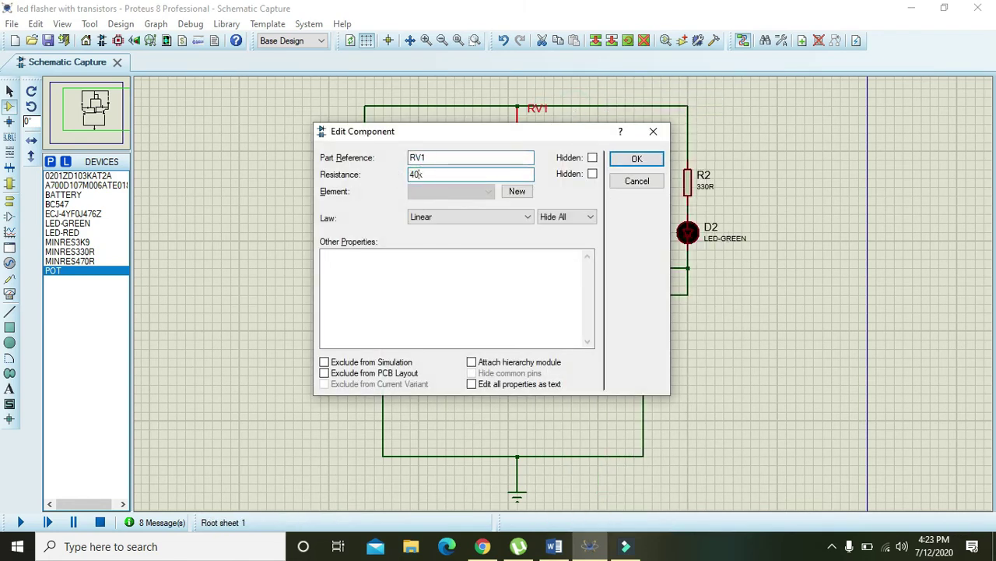
click(636, 158)
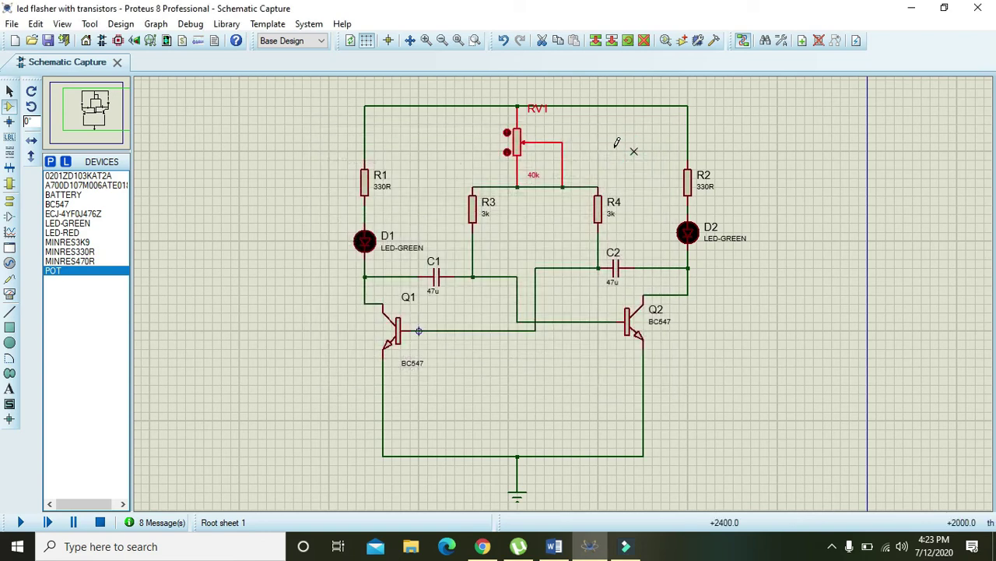
click(465, 159)
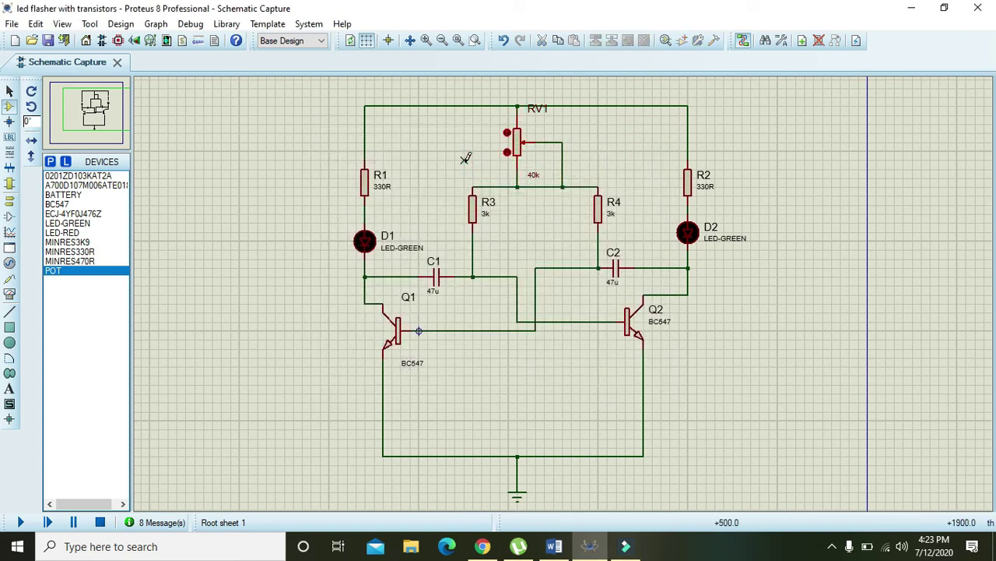
- Place a DC generator outside the circuit beyond R1 and wire it to the supply wire just above R1
click(11, 204)
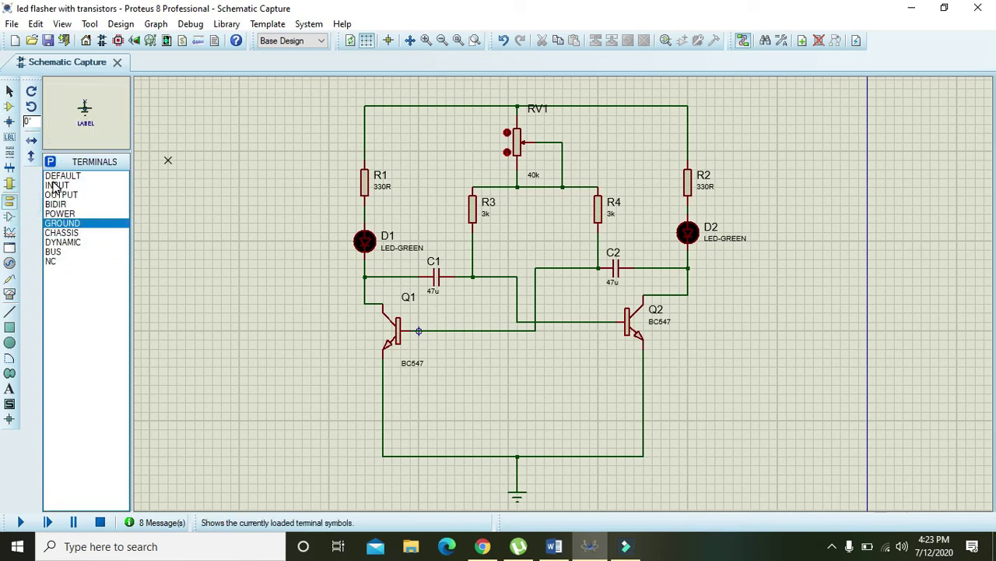
click(10, 264)
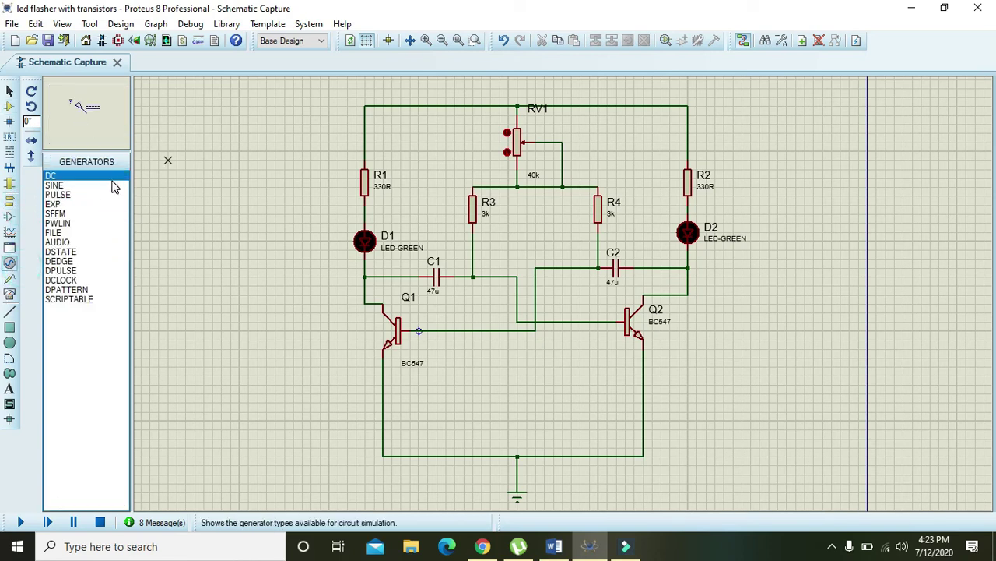
click(247, 116)
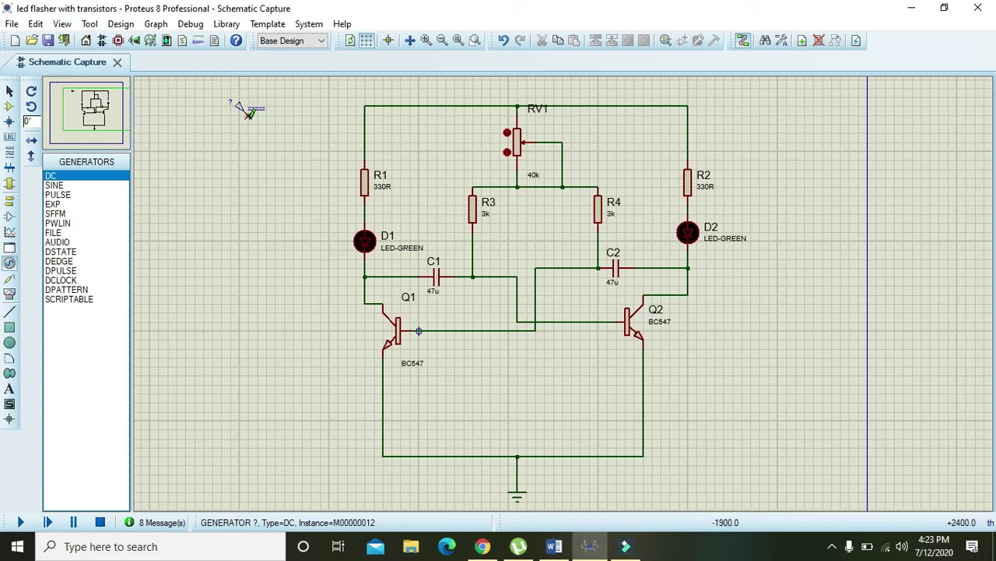
click(248, 113)
click(365, 149)
- Set the DC generator's voltage to 9 volts
double_click(241, 108)
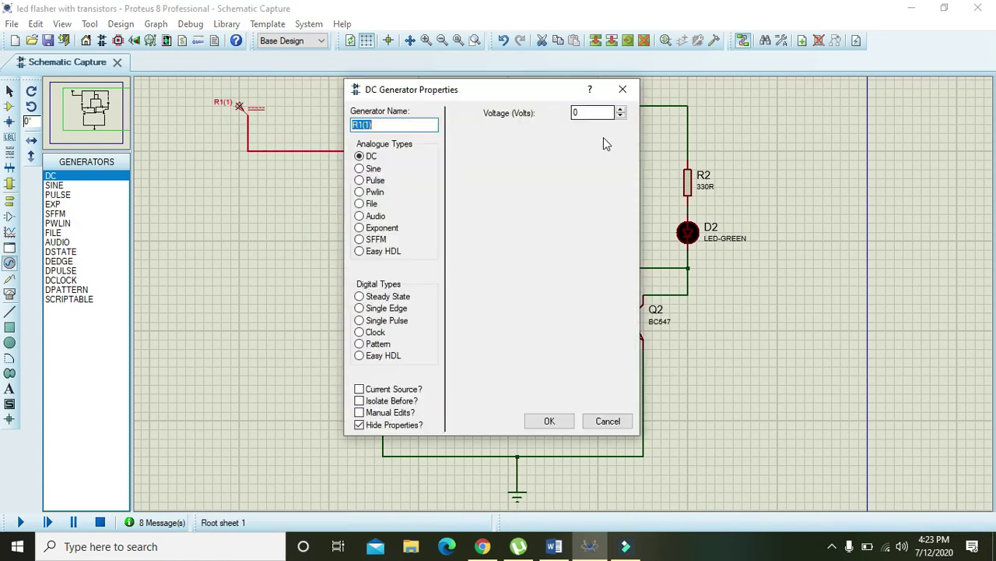
double_click(590, 112)
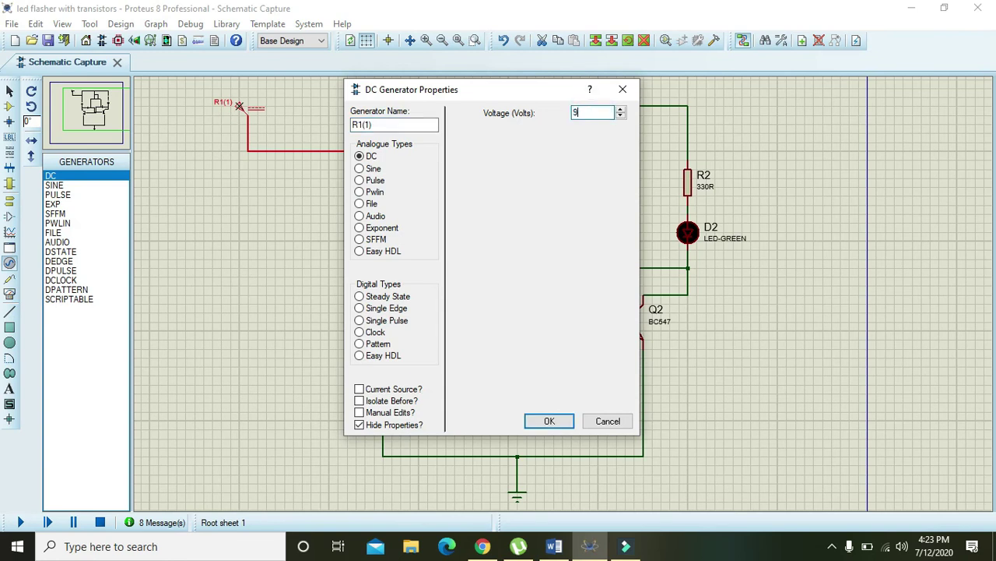
key(Return)
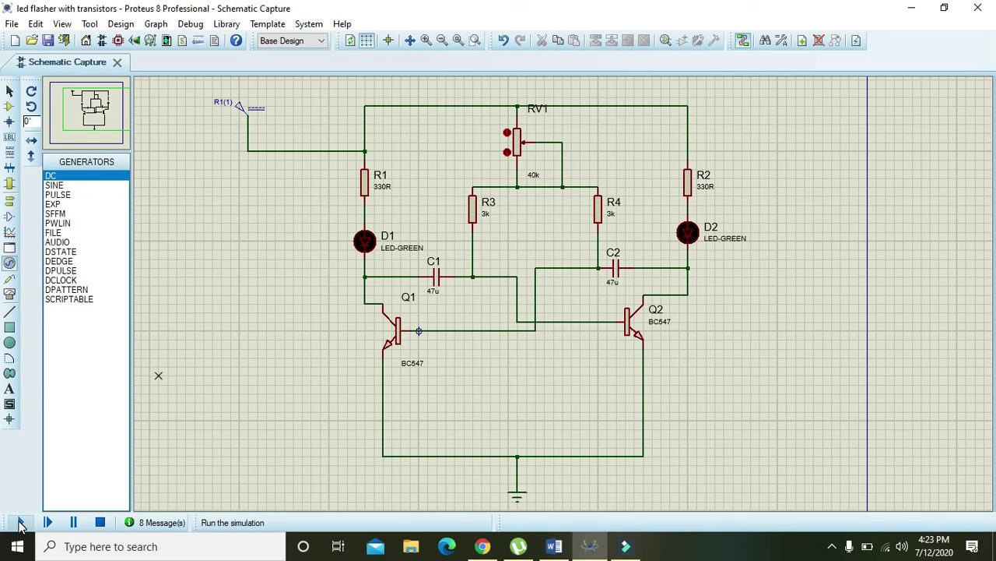
- Run the simulation and move RV1's wiper to its upper end, down to its lower end, and partway up again
click(20, 522)
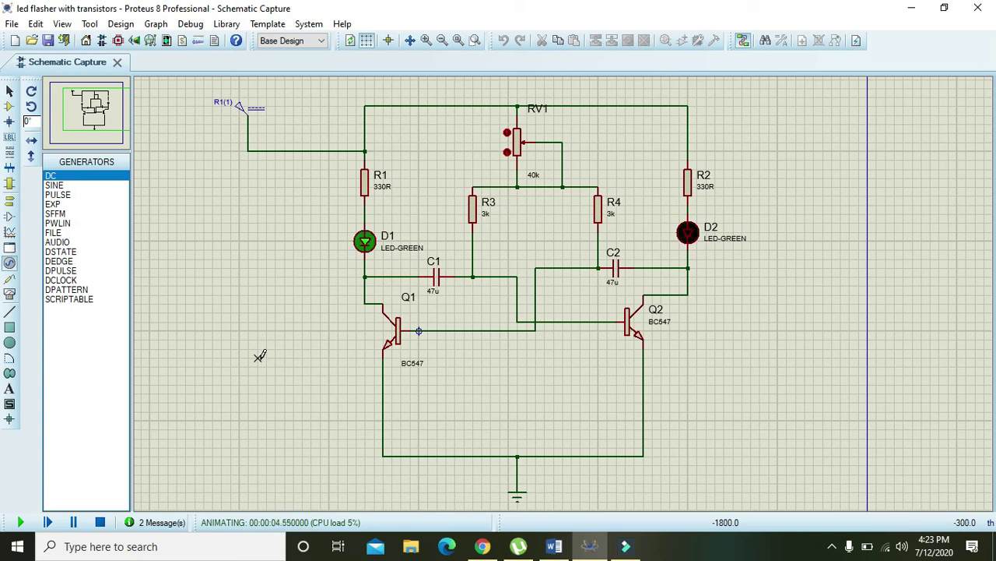
click(507, 133)
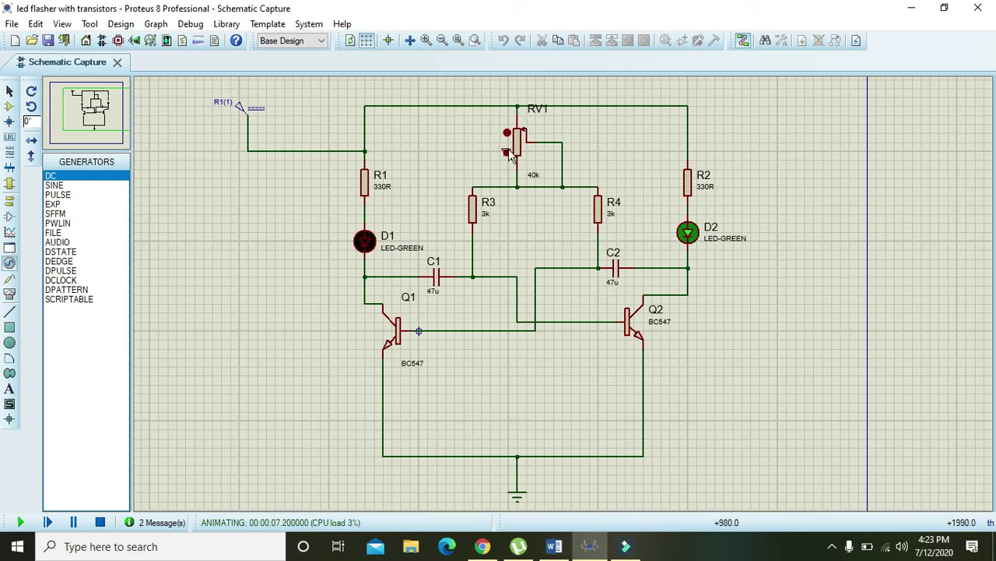
click(507, 152)
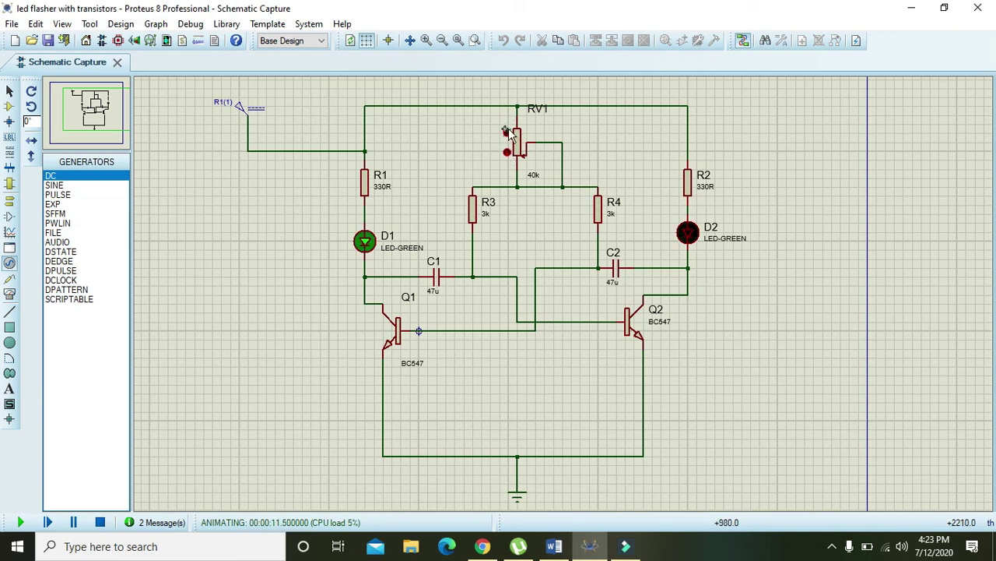
click(506, 131)
click(506, 131)
click(506, 131)
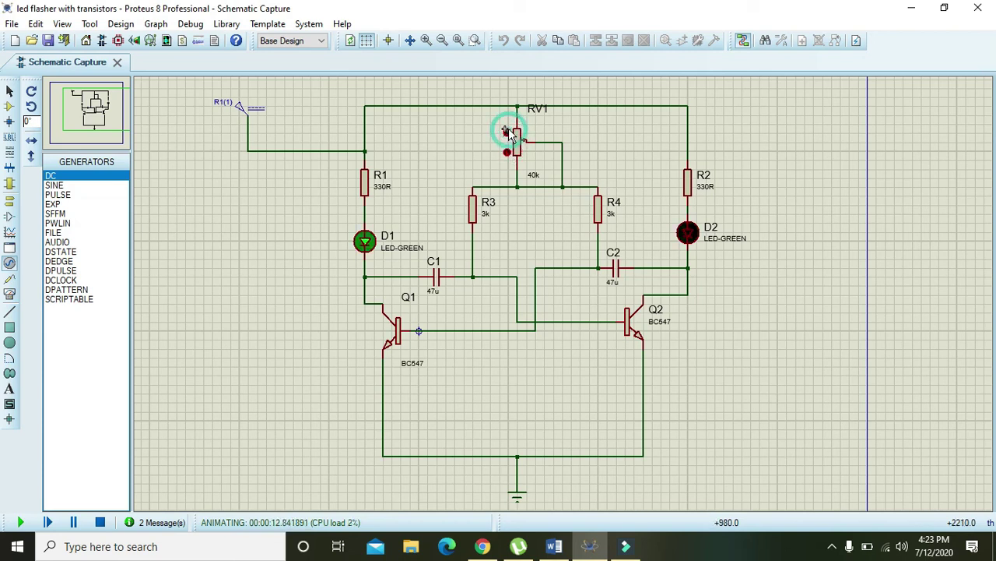